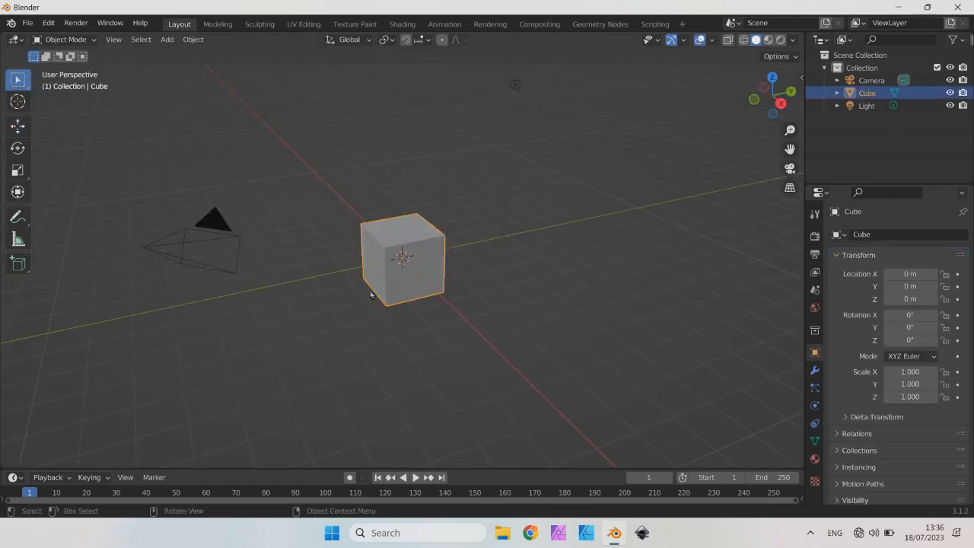
# Delete the default cube from the scene.
pyautogui.scroll(2, 371, 294)
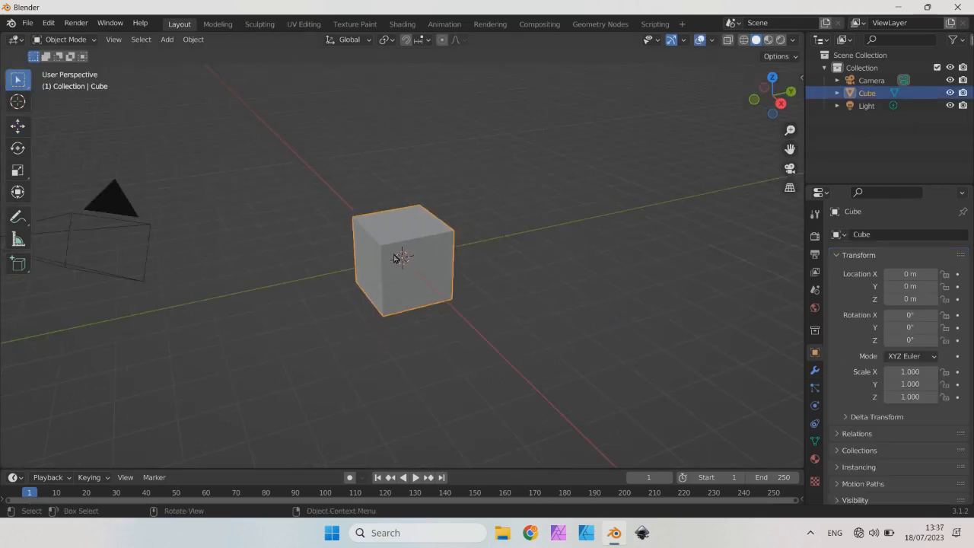
pyautogui.rightClick(391, 250)
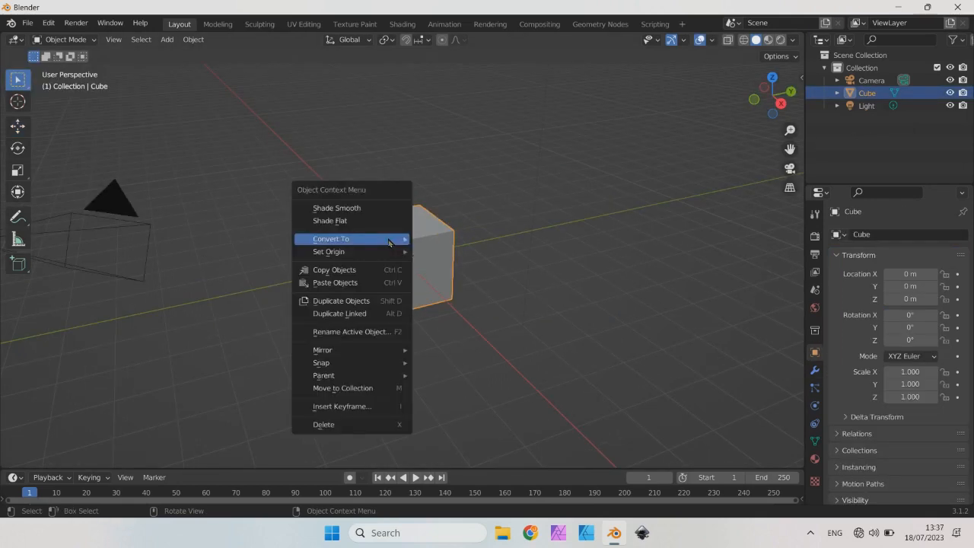
pyautogui.click(382, 429)
# Switch the viewport to the top viewpoint and add a mesh circle at the origin.
pyautogui.click(113, 40)
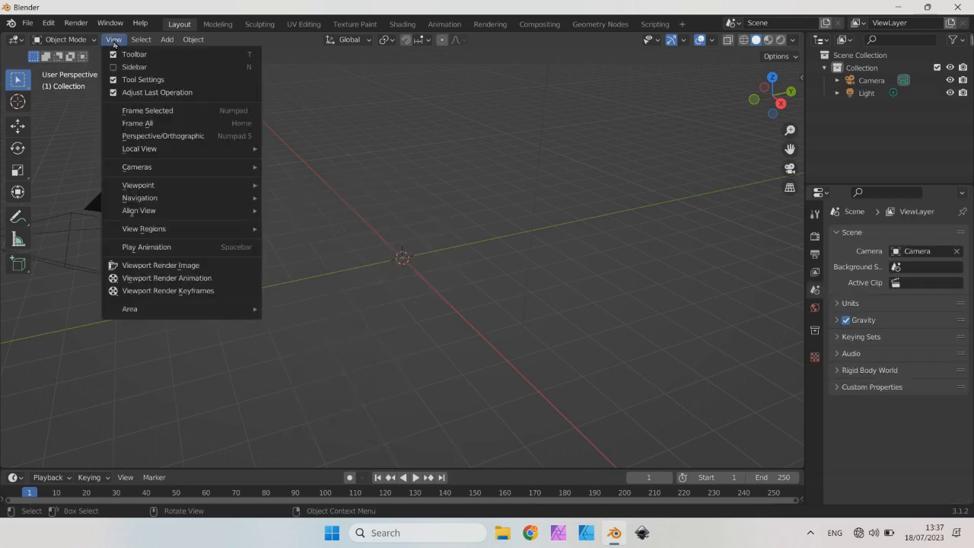
pyautogui.moveTo(143, 191)
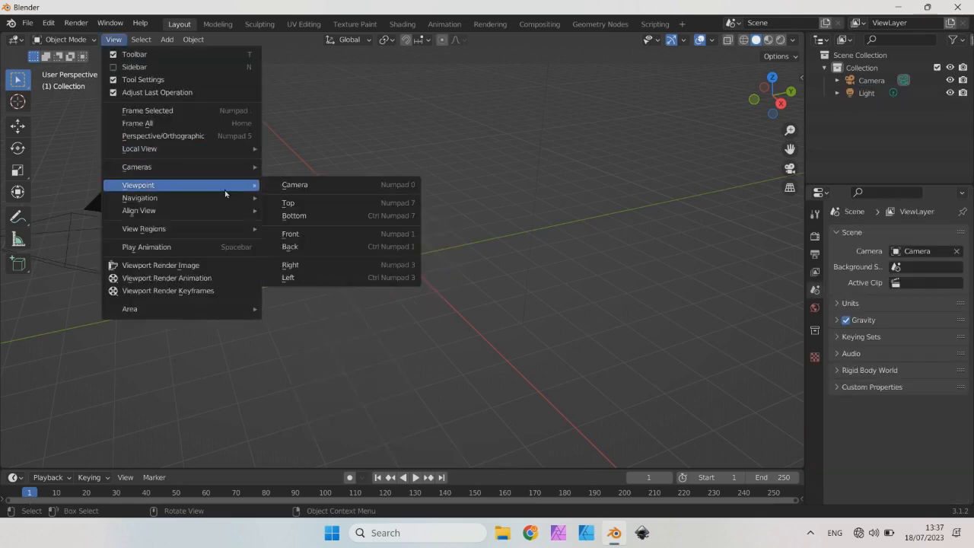
pyautogui.click(302, 205)
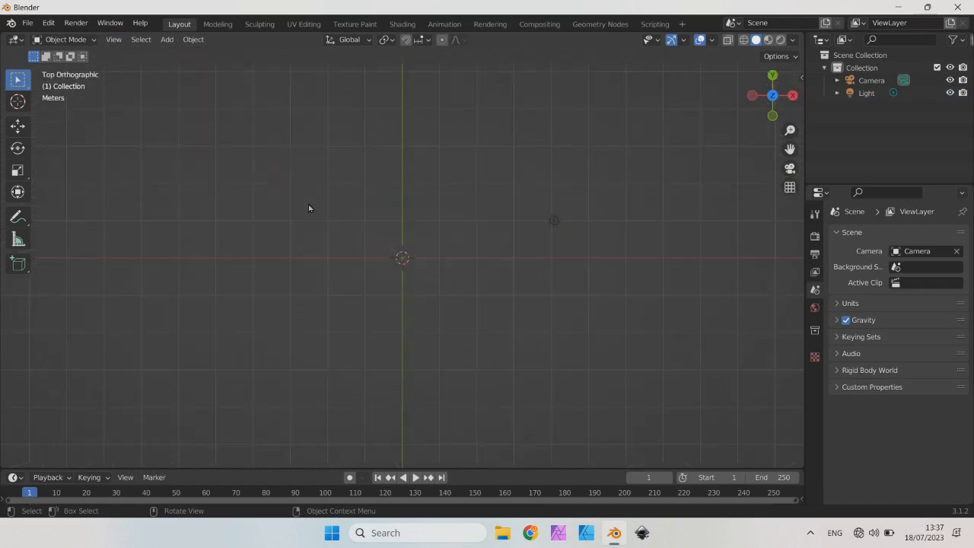
pyautogui.click(167, 41)
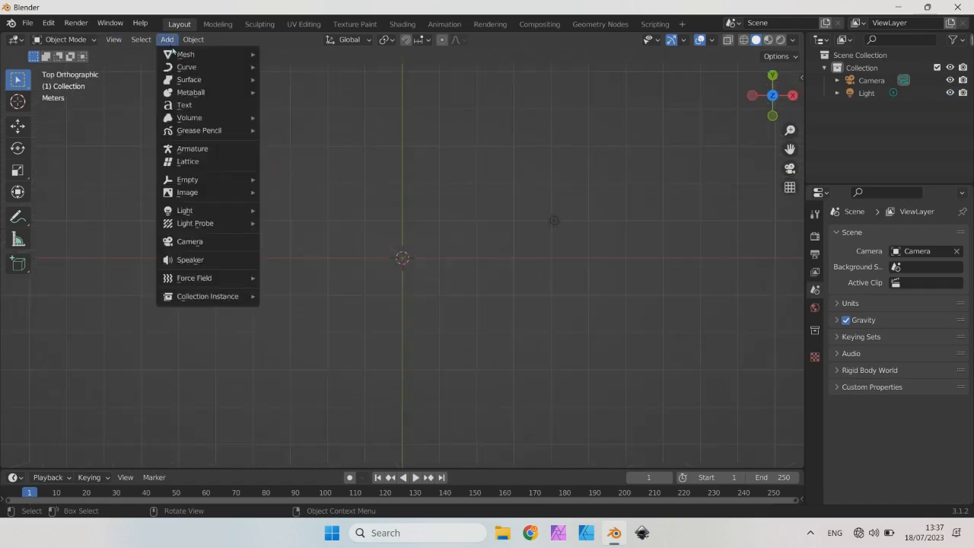
pyautogui.moveTo(173, 52)
pyautogui.click(301, 81)
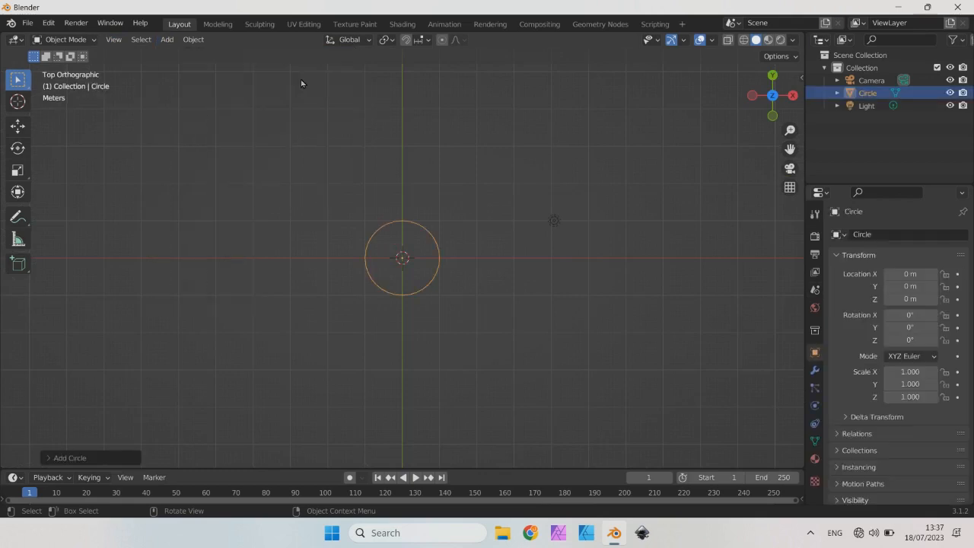
# Scale the circle uniformly to about 2.01.
pyautogui.click(18, 171)
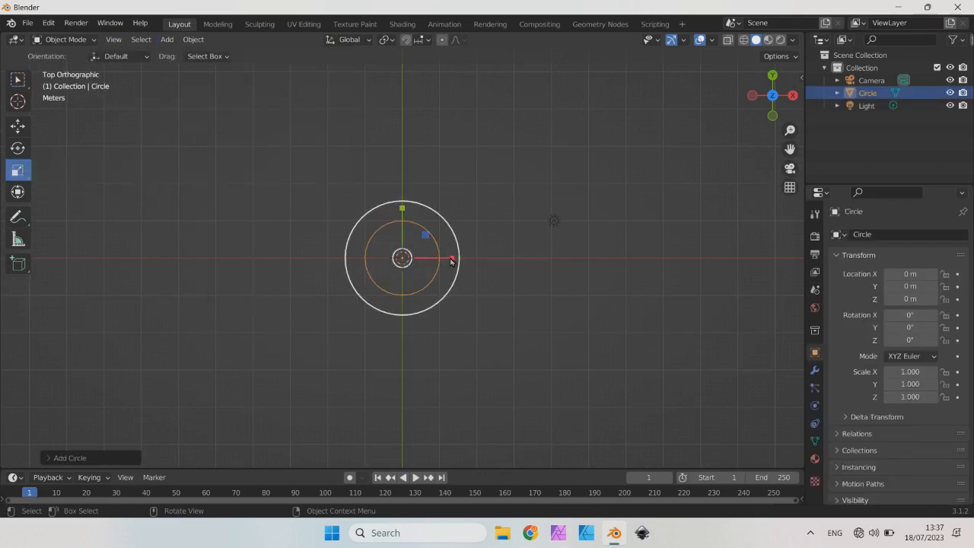
pyautogui.press('s')
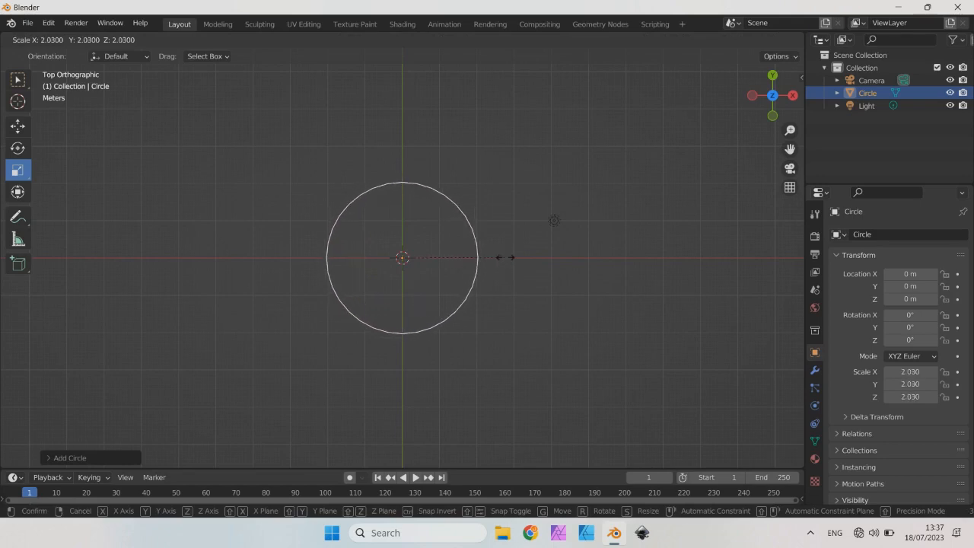
pyautogui.click(503, 262)
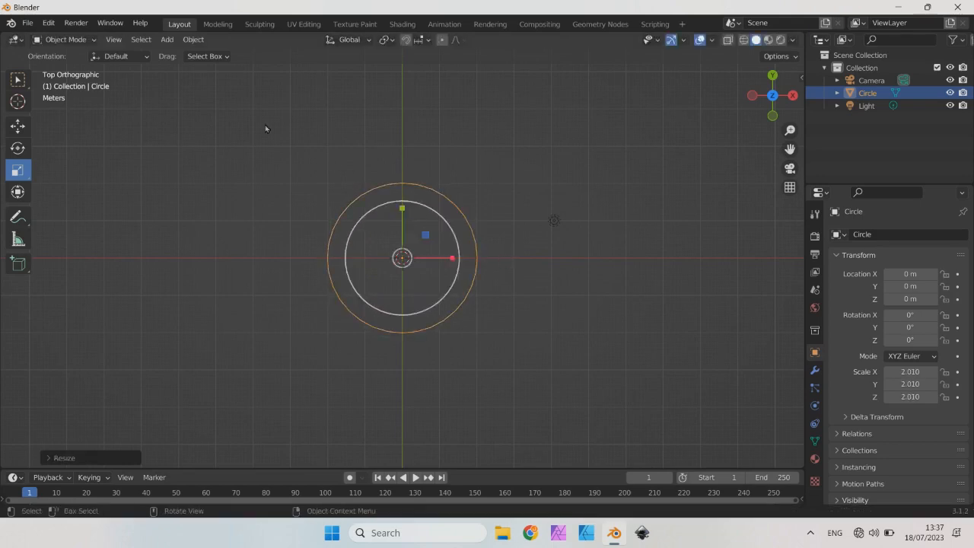
# In Edit Mode, extrude all the circle's vertices inward at a scale of about 0.89 to form a flat ring, and return to Object Mode.
pyautogui.click(65, 39)
pyautogui.click(76, 66)
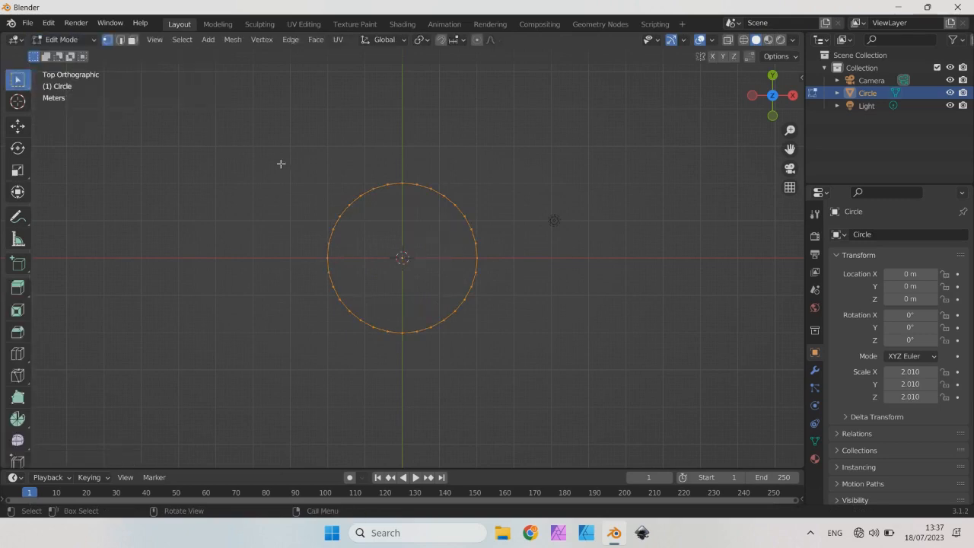
pyautogui.moveTo(280, 164); pyautogui.dragTo(526, 361)
pyautogui.press('e')
pyautogui.press('s')
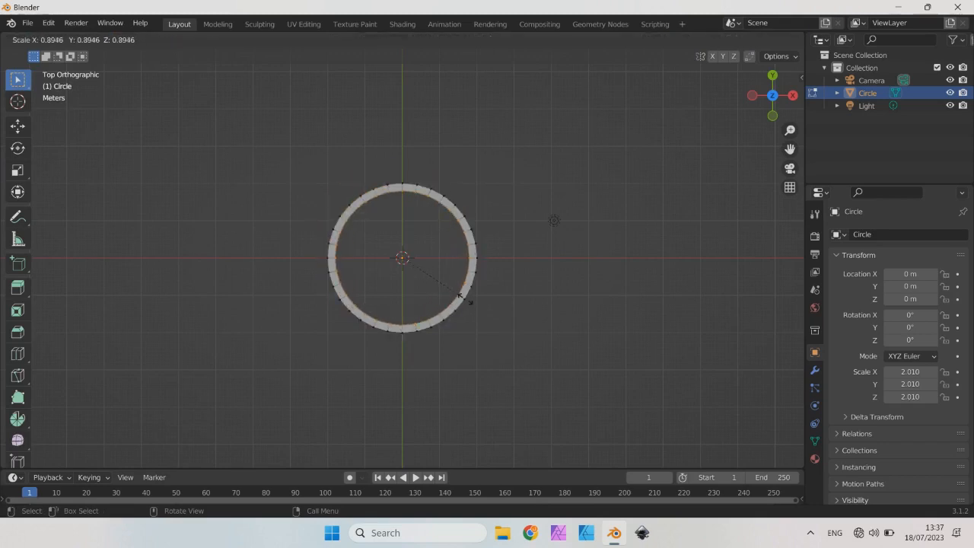
pyautogui.click(460, 295)
pyautogui.scroll(1, 414, 271)
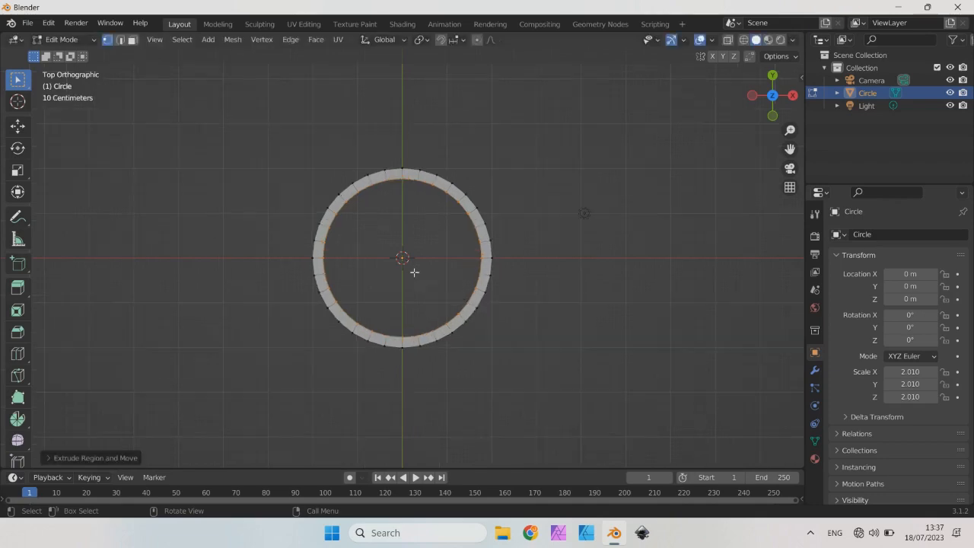
pyautogui.click(92, 39)
pyautogui.click(69, 54)
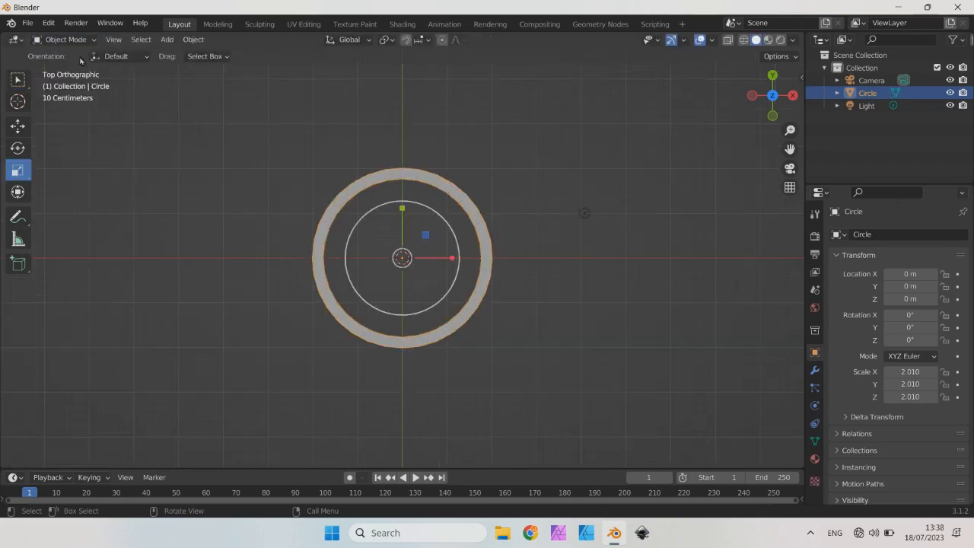
# Add a text object and replace its default content with "L".
pyautogui.click(169, 41)
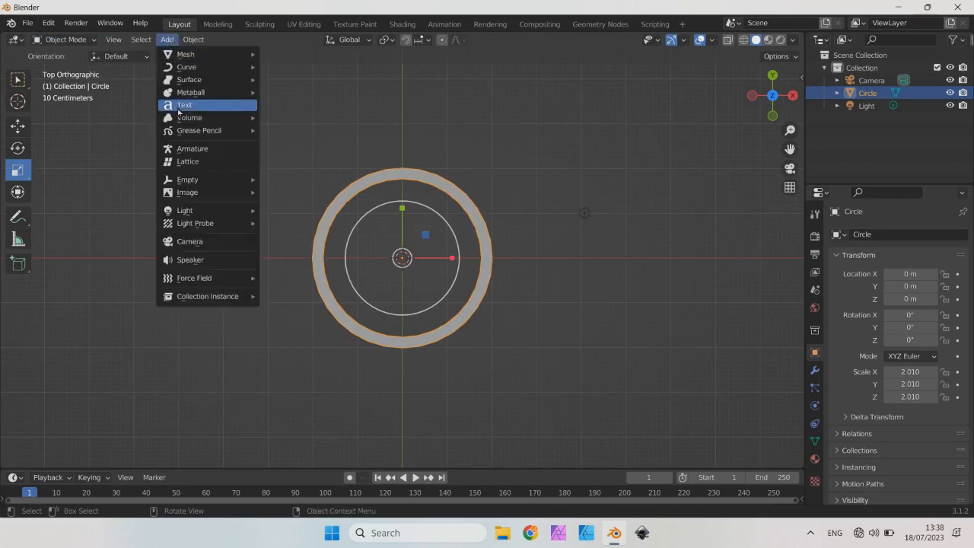
pyautogui.click(209, 106)
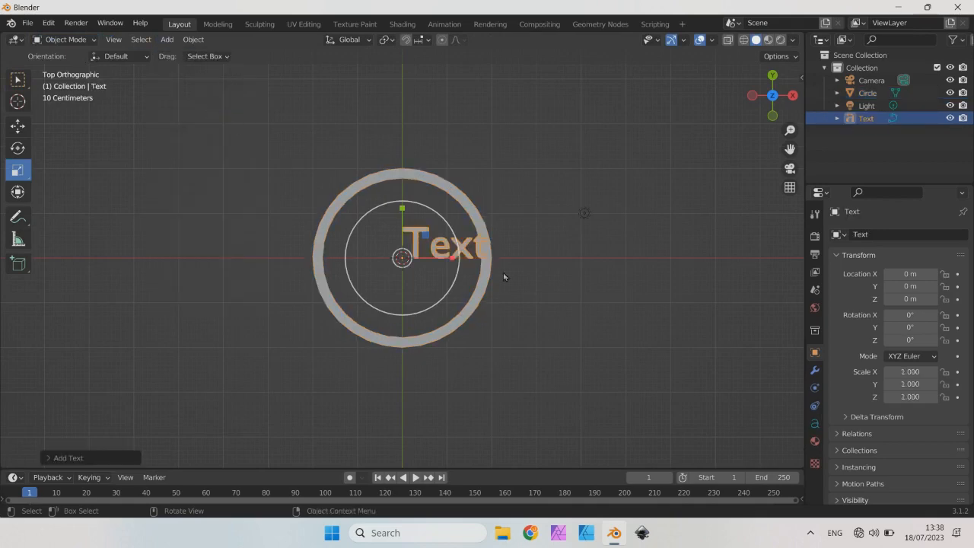
pyautogui.click(90, 40)
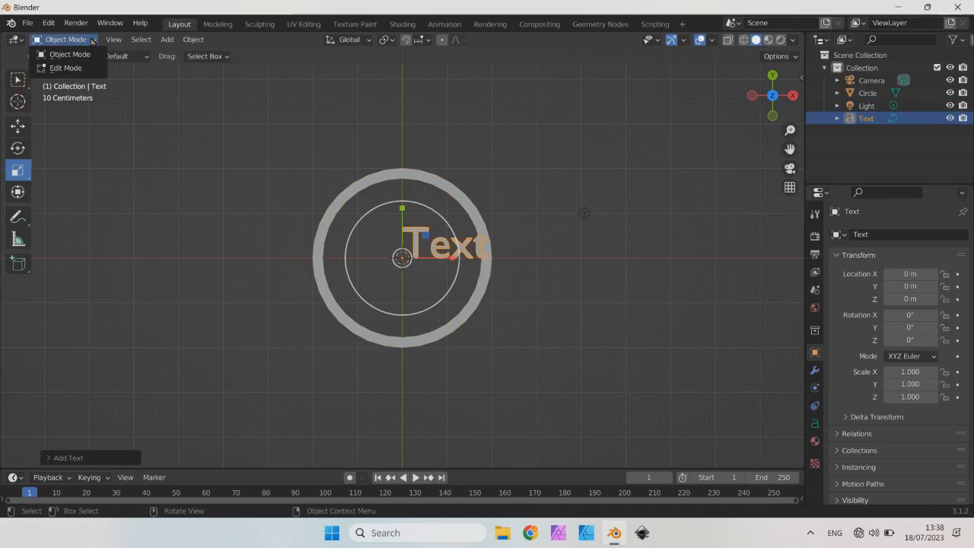
pyautogui.click(66, 68)
pyautogui.press('BackSpace')
pyautogui.press('BackSpace')
pyautogui.press('BackSpace')
pyautogui.press('BackSpace')
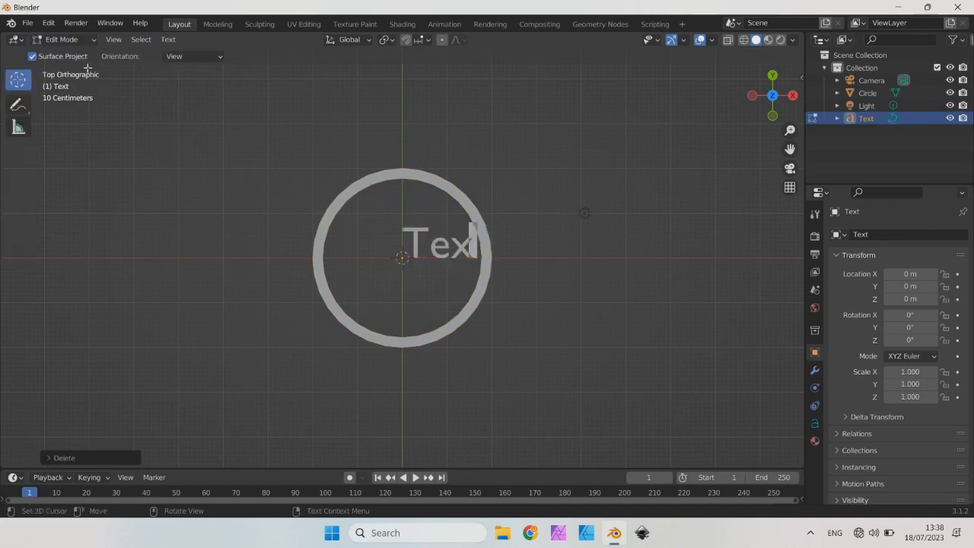
pyautogui.write('L')
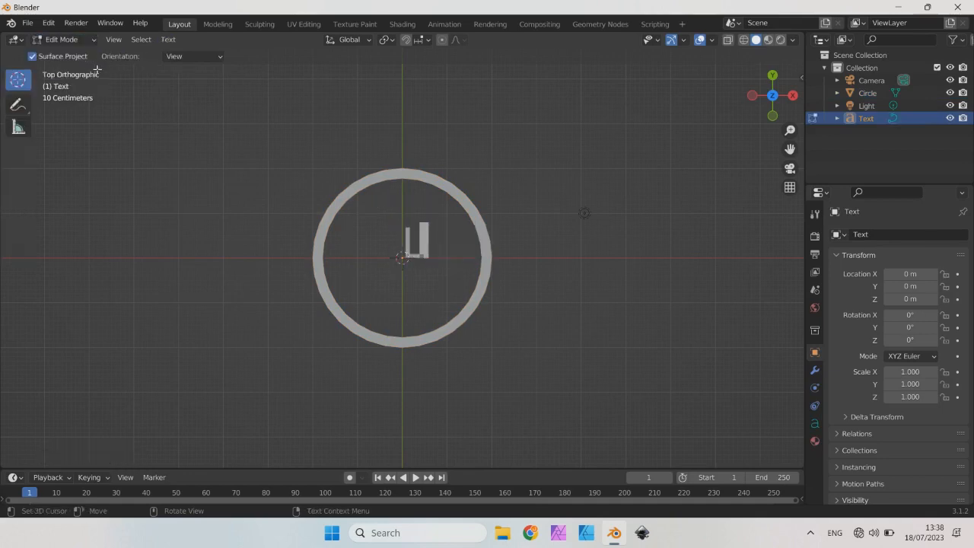
# Load GeoSlab703 Md BT Bold as the text's regular font from the Windows Fonts folder.
pyautogui.click(815, 424)
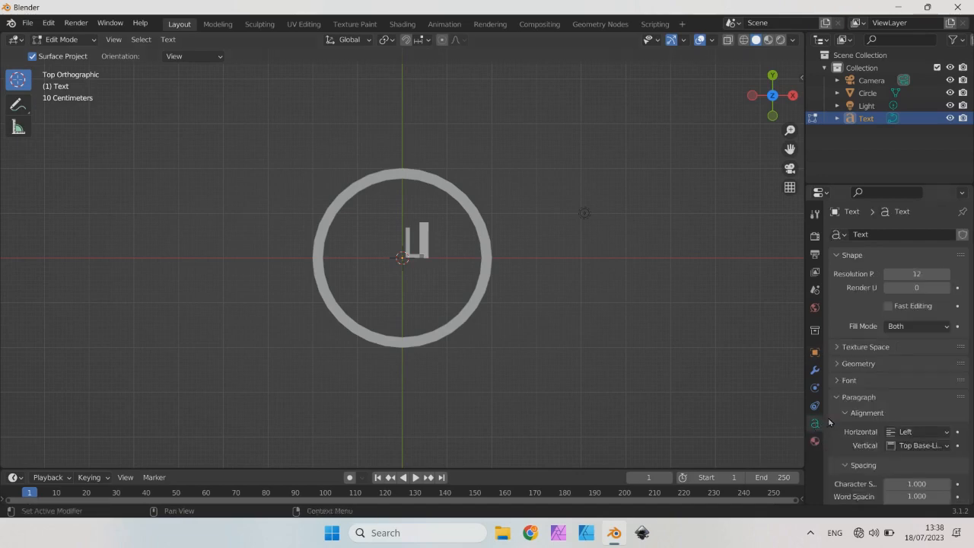
pyautogui.click(839, 381)
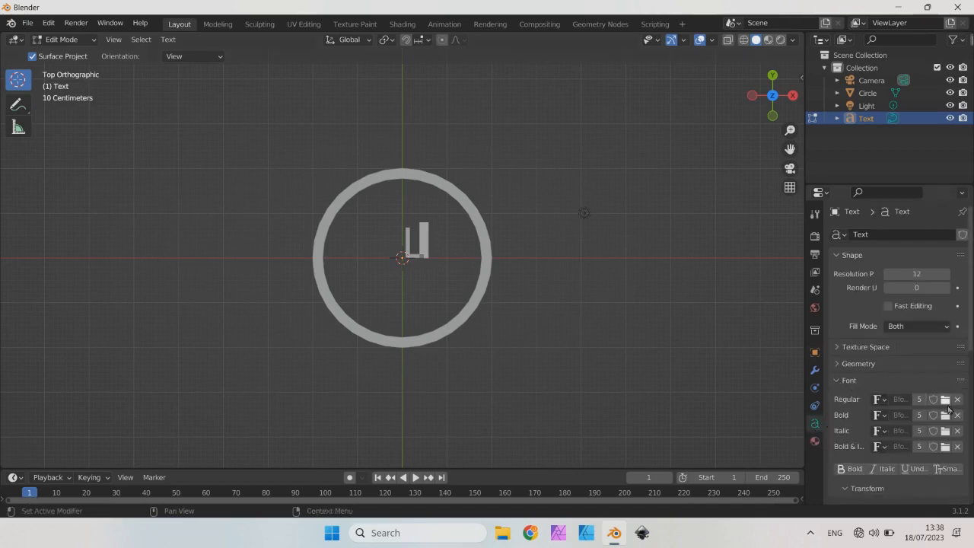
pyautogui.click(944, 400)
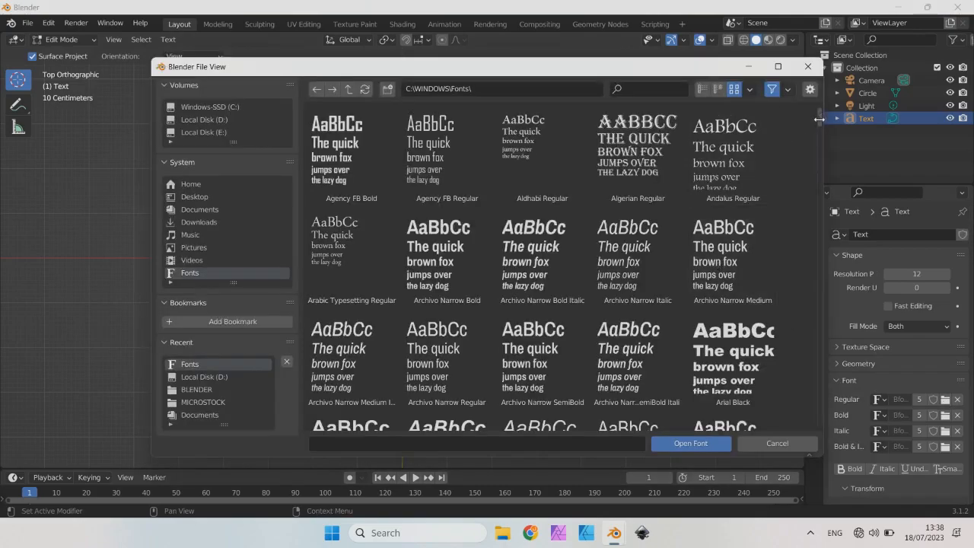
pyautogui.moveTo(822, 132); pyautogui.dragTo(861, 255)
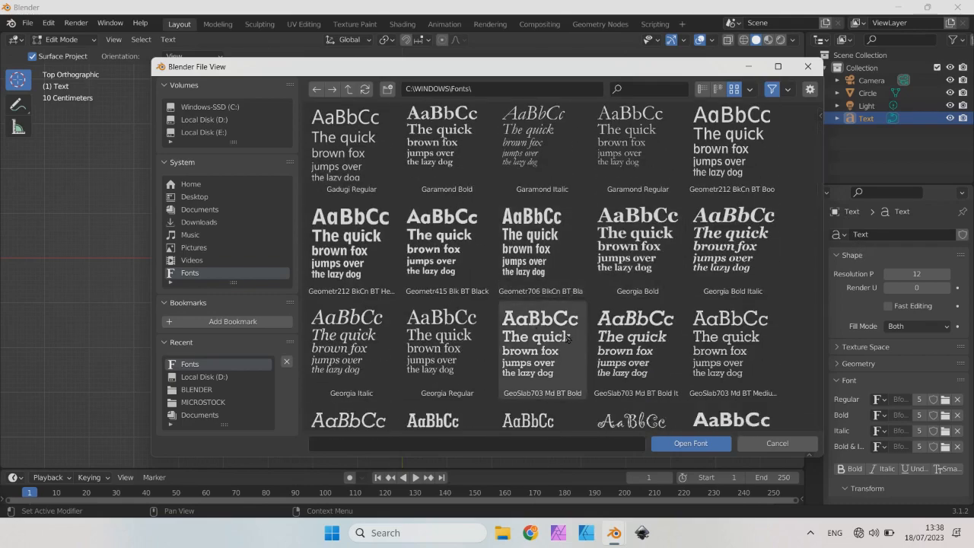
pyautogui.click(543, 338)
pyautogui.click(682, 444)
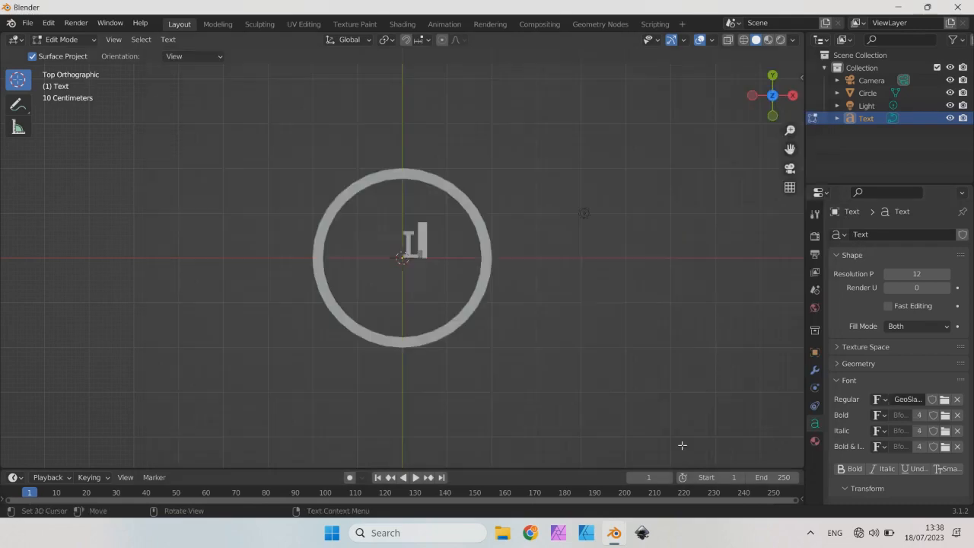
# Set the text size to 5 and return to Object Mode.
pyautogui.click(867, 487)
pyautogui.scroll(-5, 898, 441)
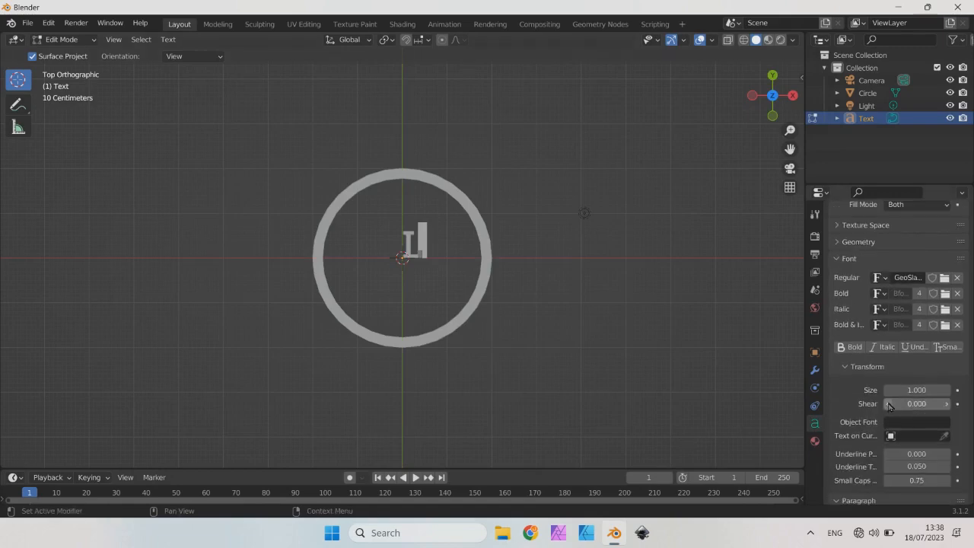
pyautogui.click(923, 390)
pyautogui.write('5')
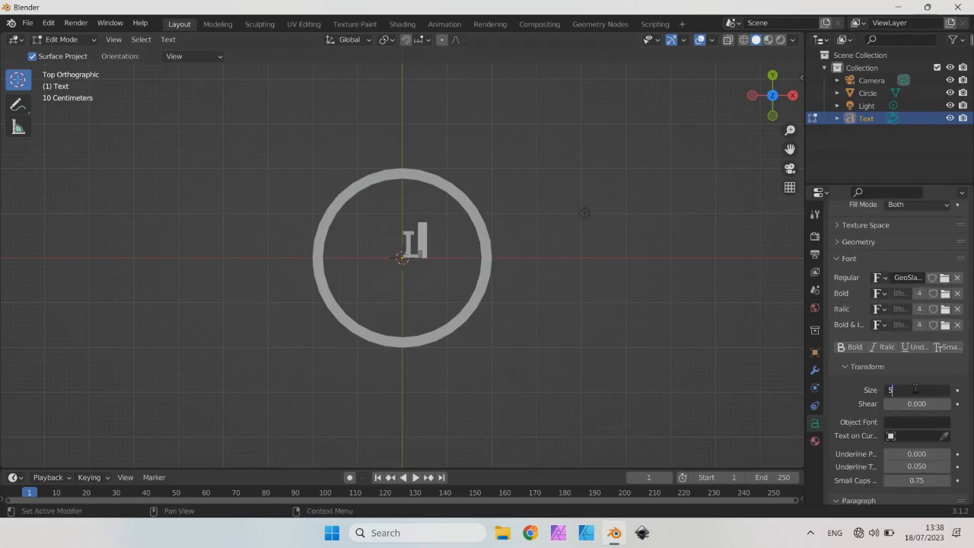
pyautogui.press('Return')
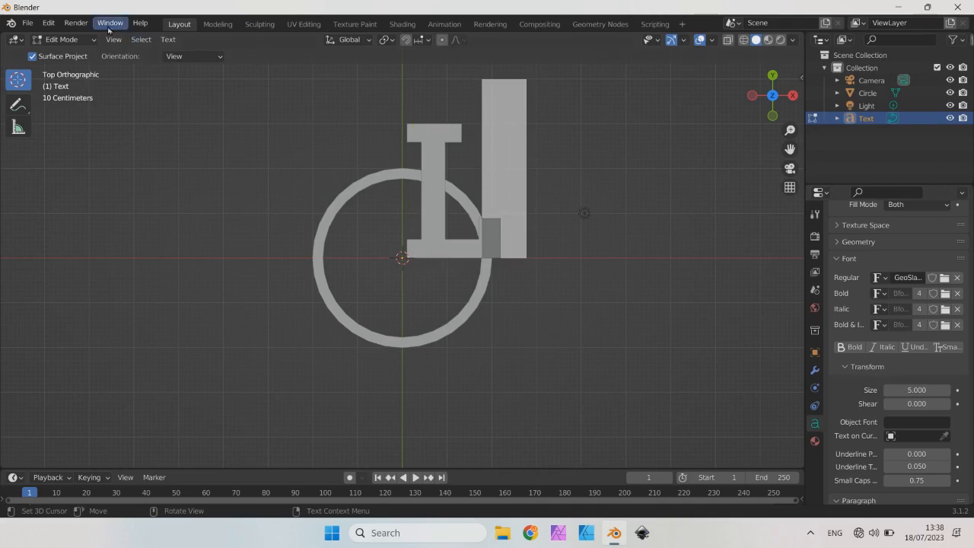
pyautogui.click(65, 39)
pyautogui.click(81, 57)
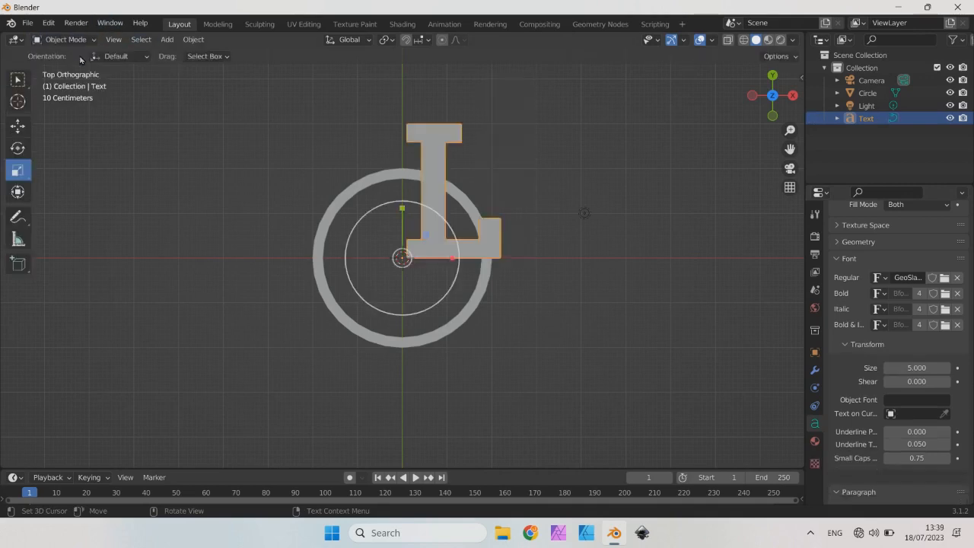
# Move the letter L over the middle of the ring and place a pasted copy of it beside the ring's left edge.
pyautogui.click(17, 126)
pyautogui.moveTo(402, 258); pyautogui.dragTo(348, 285)
pyautogui.rightClick(384, 230)
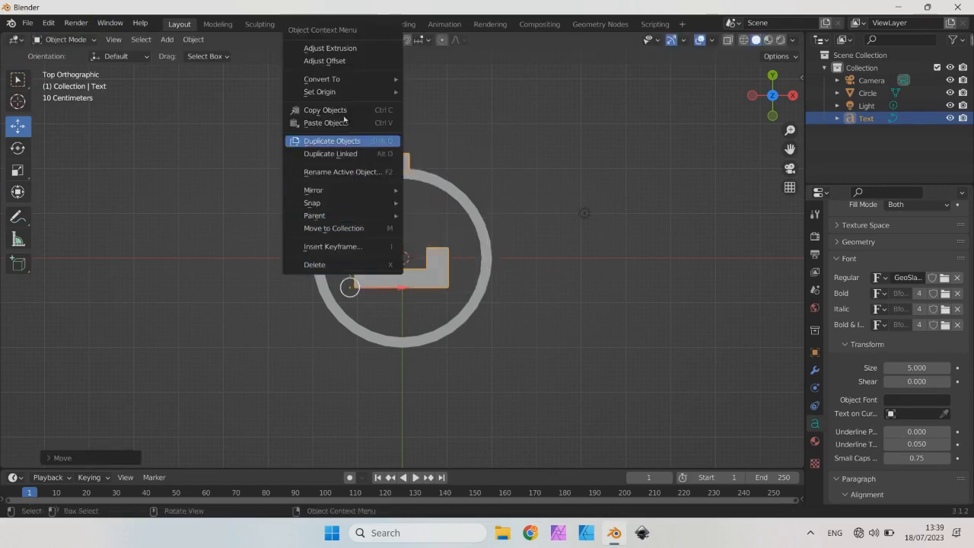
pyautogui.click(343, 110)
pyautogui.rightClick(380, 248)
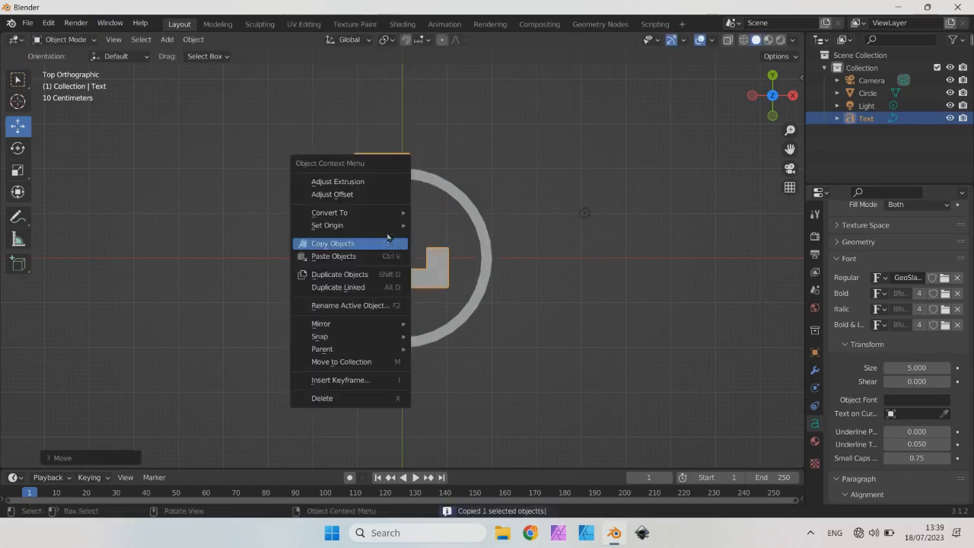
pyautogui.moveTo(385, 230)
pyautogui.click(342, 256)
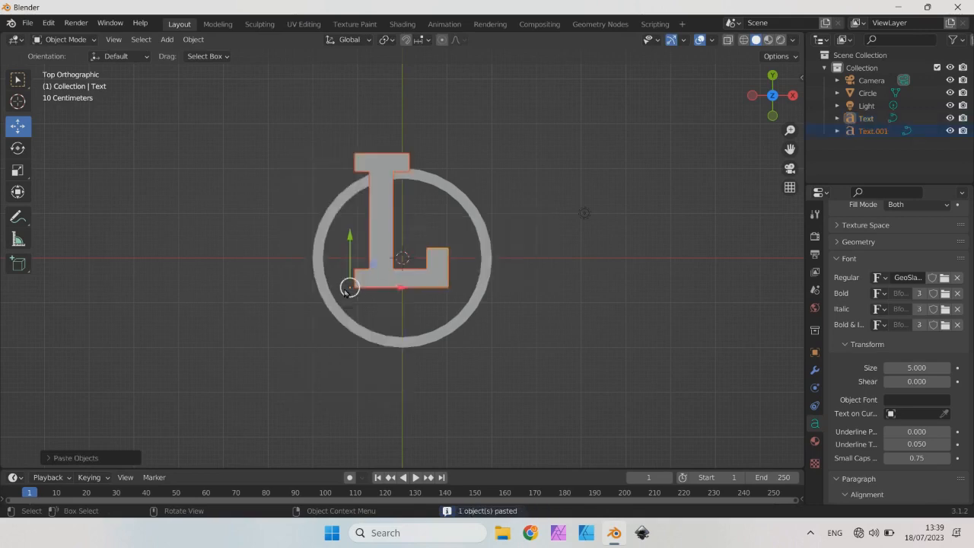
pyautogui.moveTo(349, 287); pyautogui.dragTo(253, 287)
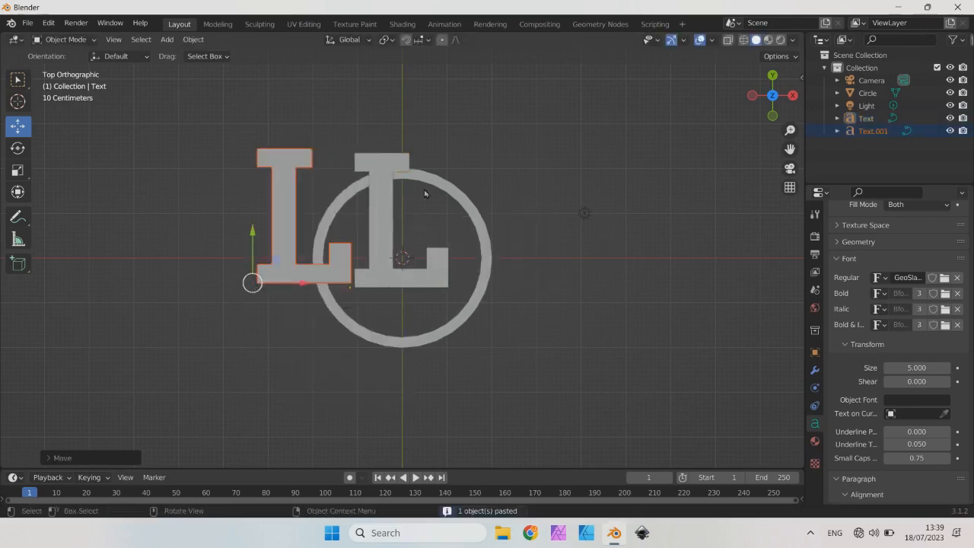
# Change the letter L lying over the ring to "M" and return to Object Mode.
pyautogui.click(397, 168)
pyautogui.click(65, 39)
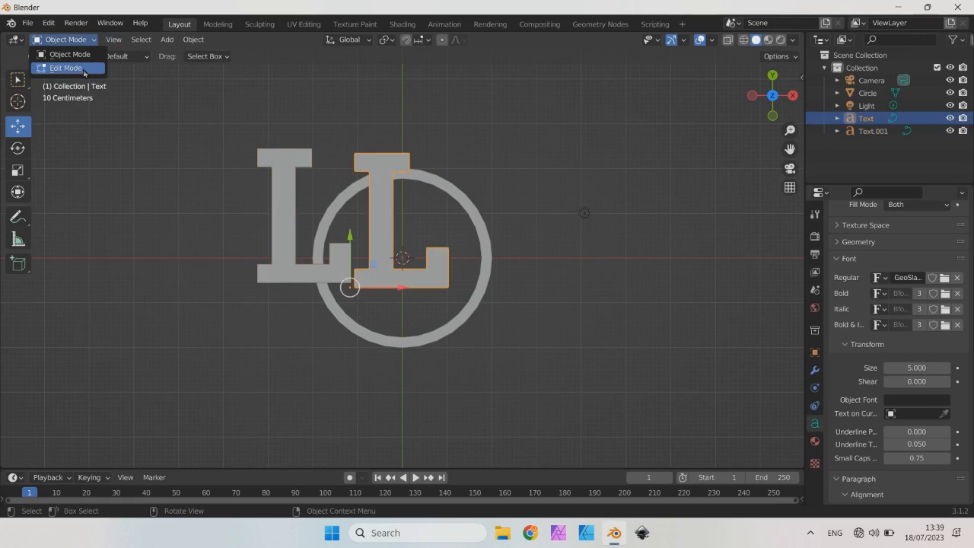
pyautogui.click(57, 67)
pyautogui.press('BackSpace')
pyautogui.write('M')
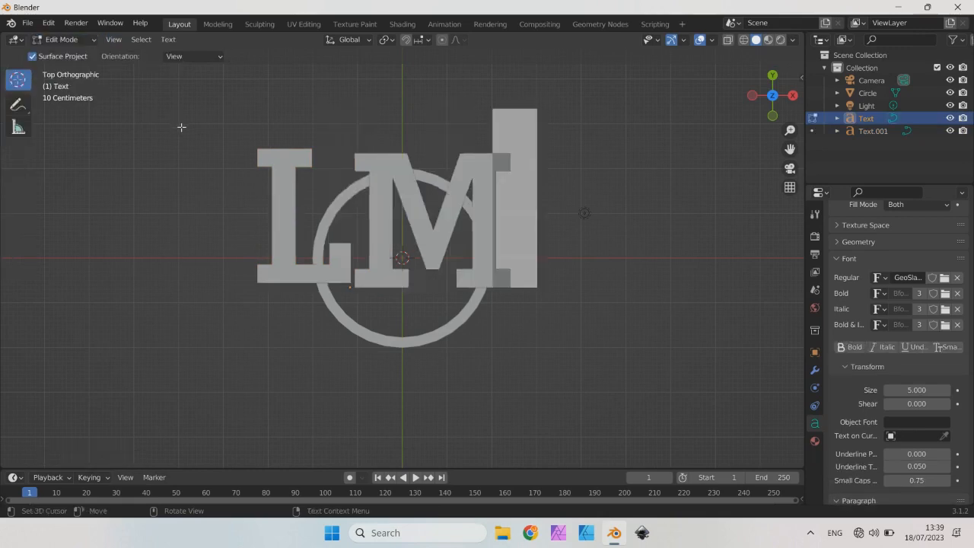
pyautogui.click(94, 42)
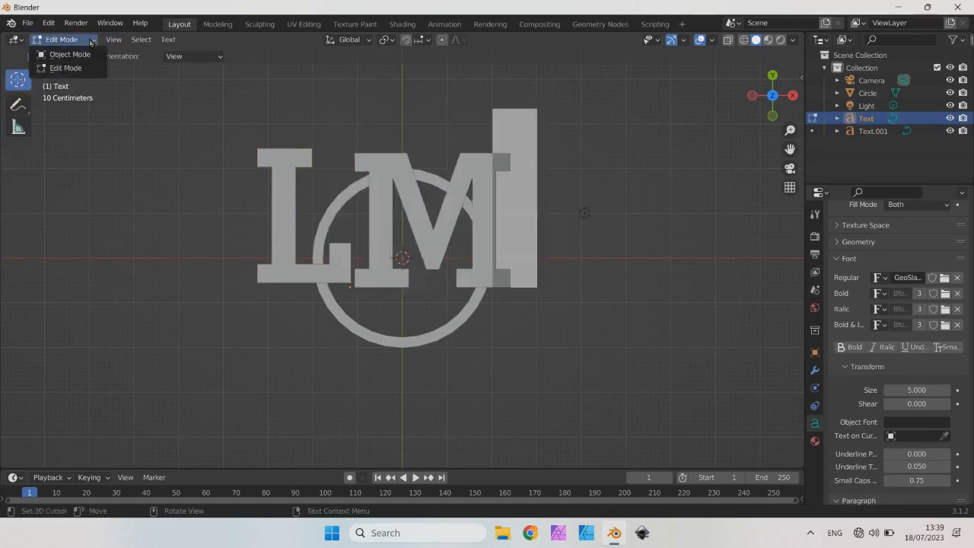
pyautogui.click(70, 54)
# Move the M about 0.68 m left and 1.04 m down to centre it on the ring, and convert it to a curve.
pyautogui.press('g')
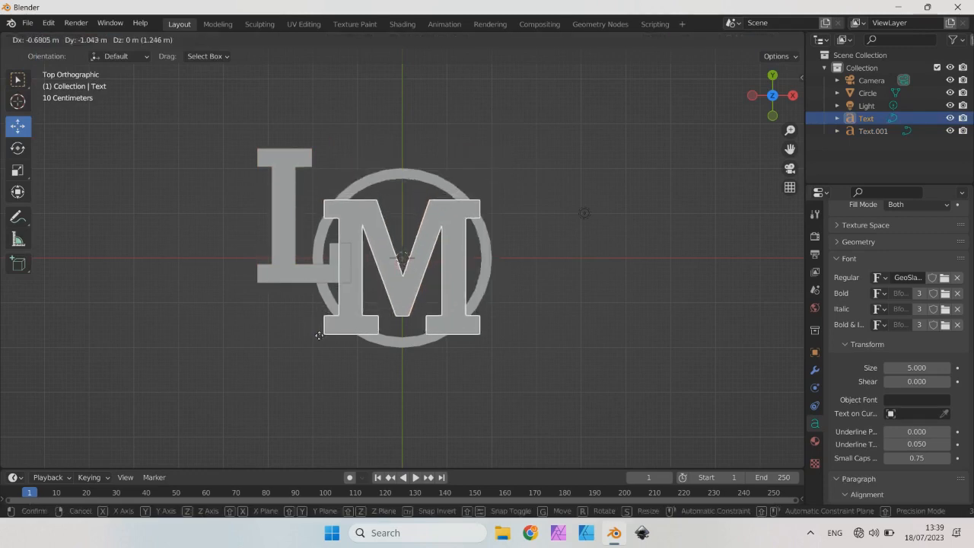
pyautogui.click(319, 335)
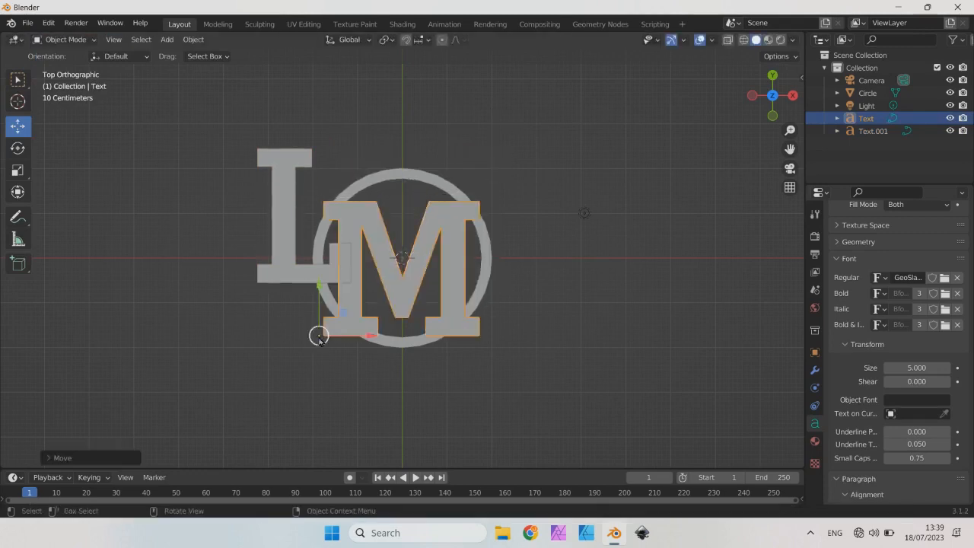
pyautogui.rightClick(378, 237)
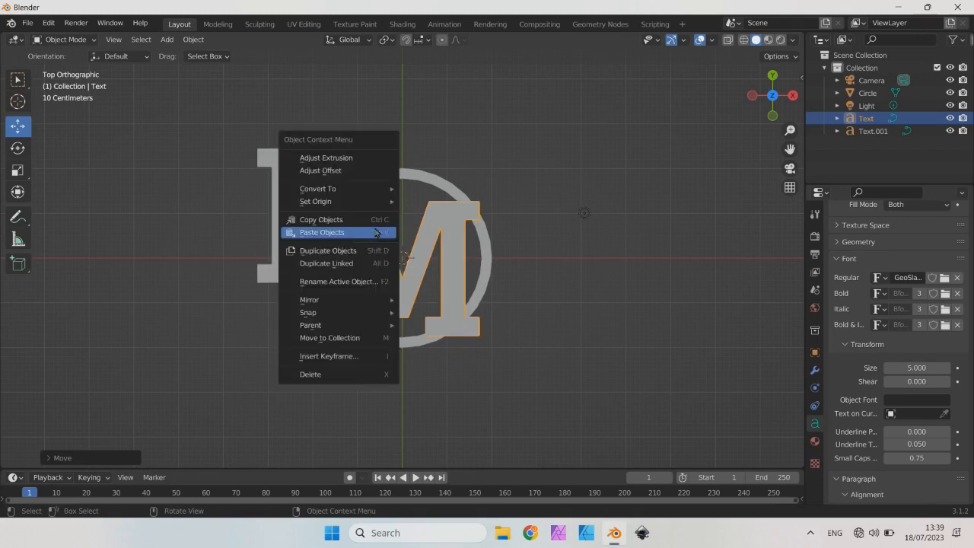
pyautogui.moveTo(365, 189)
pyautogui.click(428, 189)
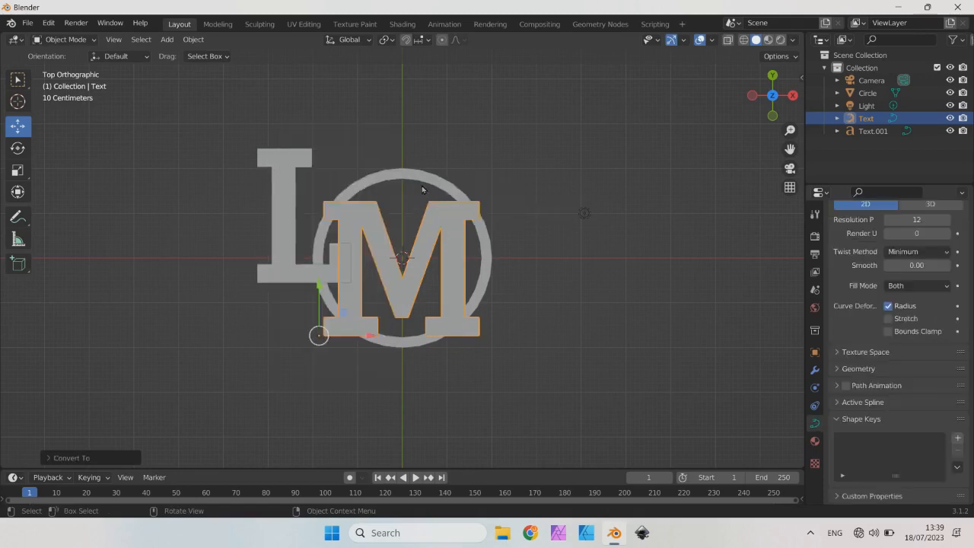
# Lengthen the M by moving its lower control points down about 1.1 m in Edit Mode, and return to Object Mode.
pyautogui.click(94, 42)
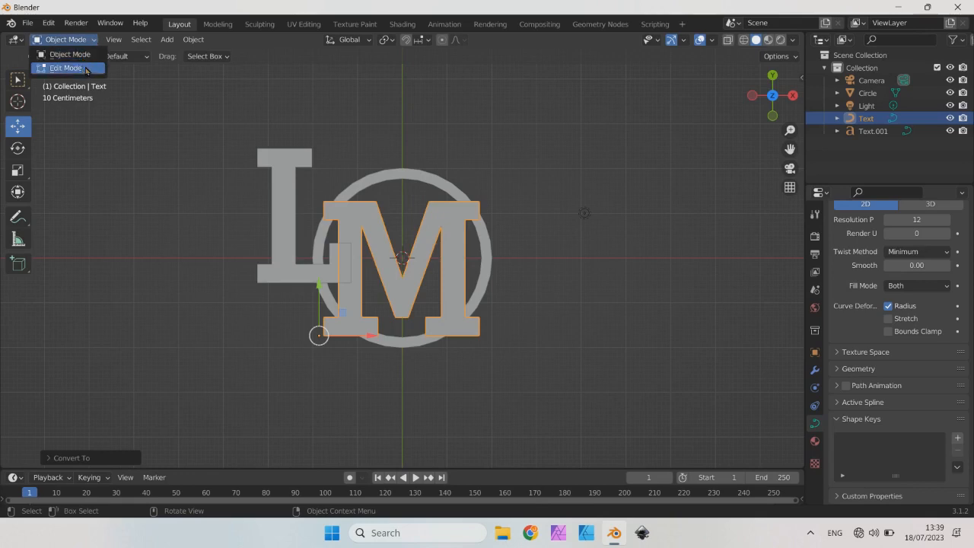
pyautogui.click(62, 68)
pyautogui.moveTo(298, 382); pyautogui.dragTo(503, 263)
pyautogui.press('g')
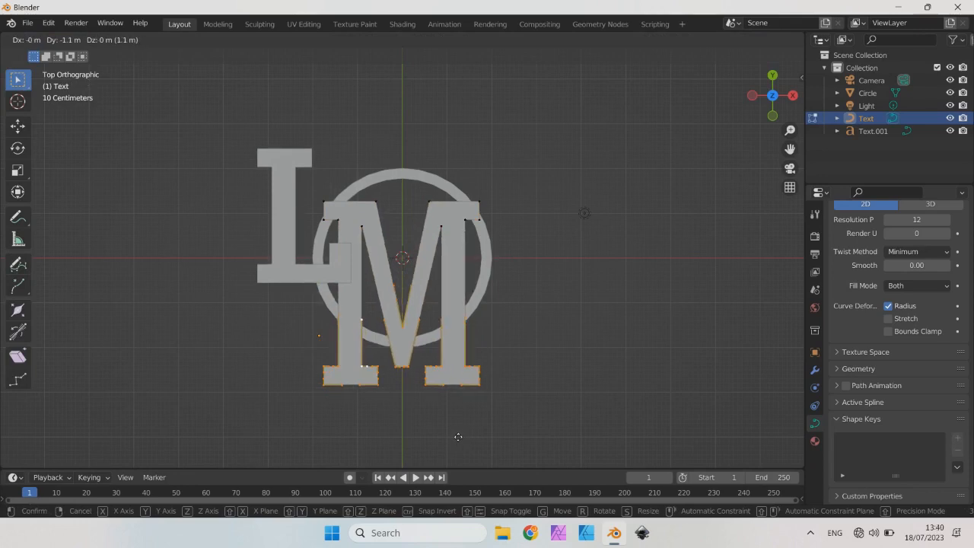
pyautogui.click(458, 437)
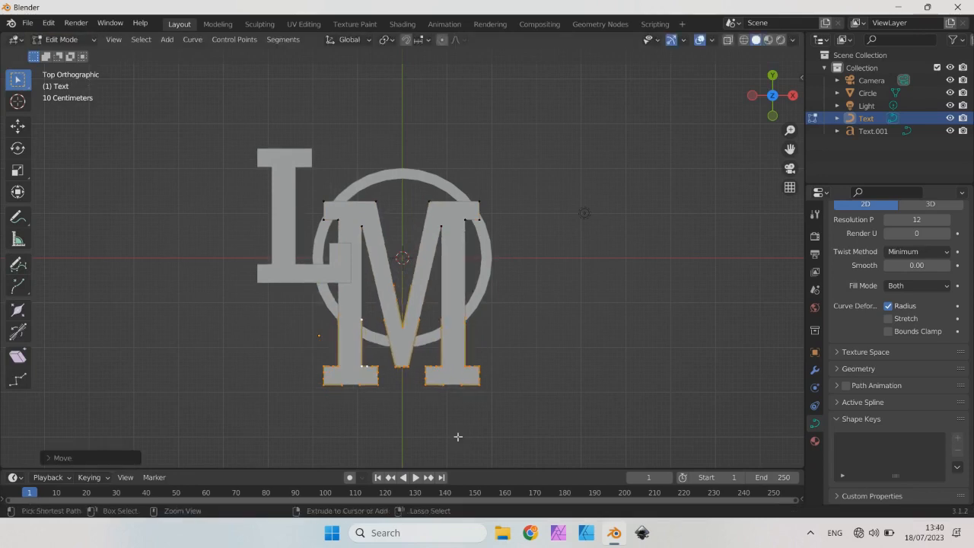
pyautogui.click(90, 40)
pyautogui.click(87, 52)
# Shift the letter L slightly down and to the right, and convert it to a curve.
pyautogui.click(254, 282)
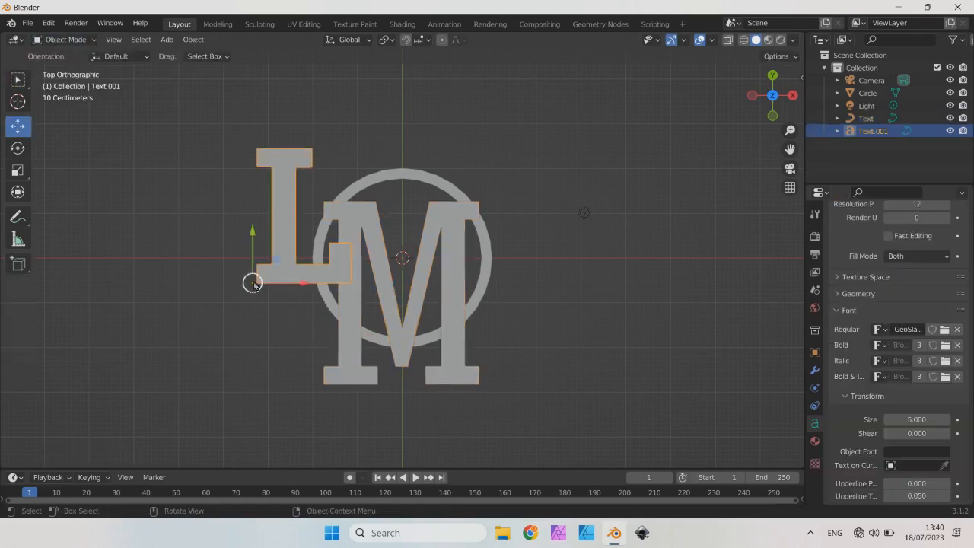
pyautogui.moveTo(254, 283); pyautogui.dragTo(261, 307)
pyautogui.rightClick(274, 284)
pyautogui.moveTo(289, 236)
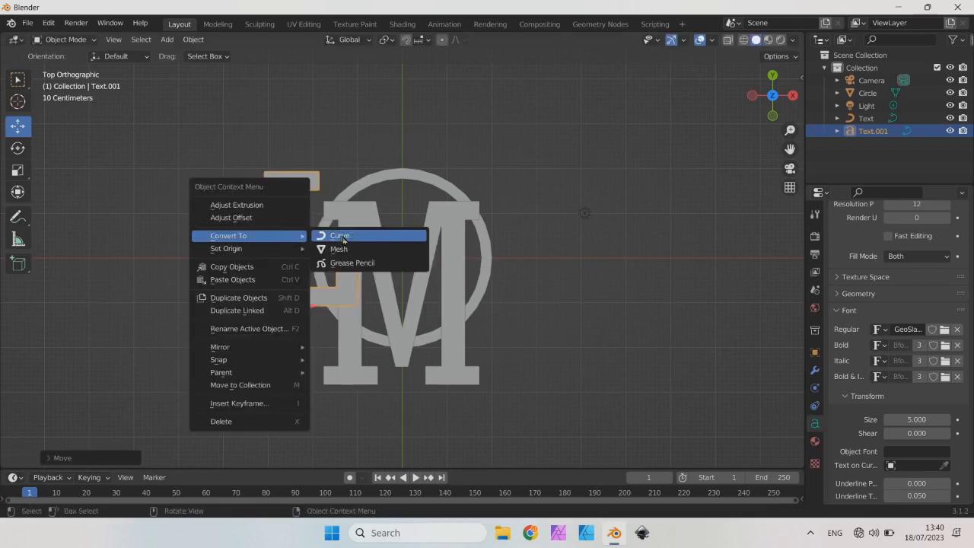
pyautogui.click(340, 237)
# Stretch the L's foot by moving its end points about 3.7 m right and 0.1 m up, and return to Object Mode.
pyautogui.click(93, 41)
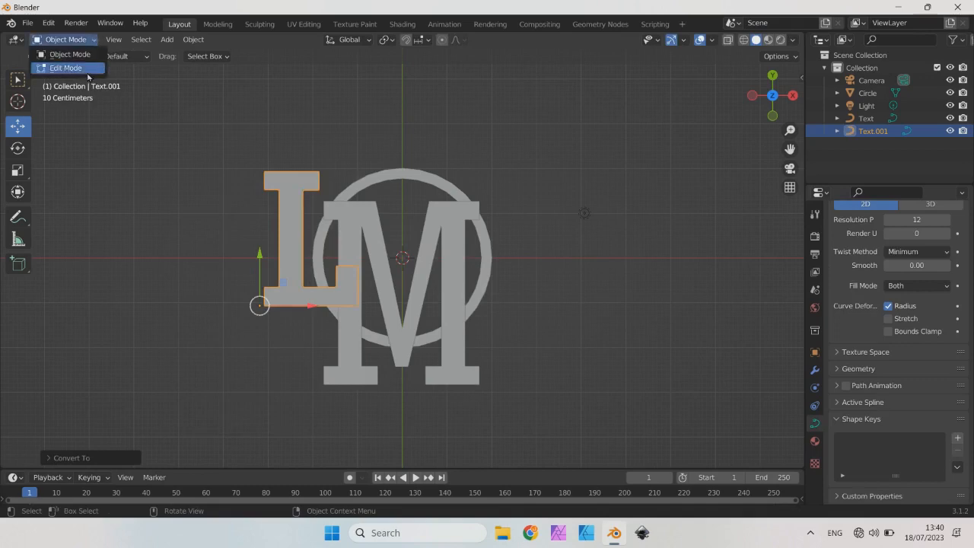
pyautogui.click(68, 67)
pyautogui.moveTo(325, 333); pyautogui.dragTo(398, 246)
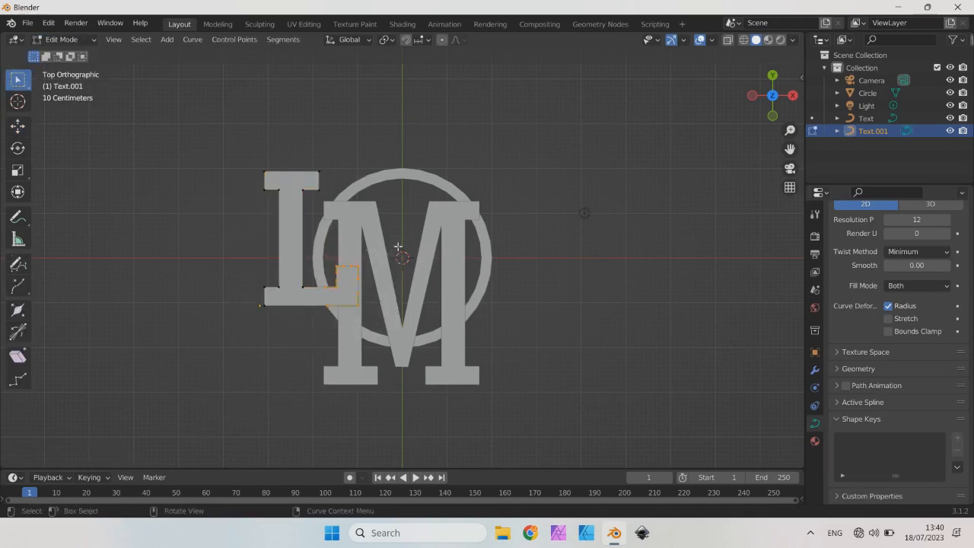
pyautogui.press('g')
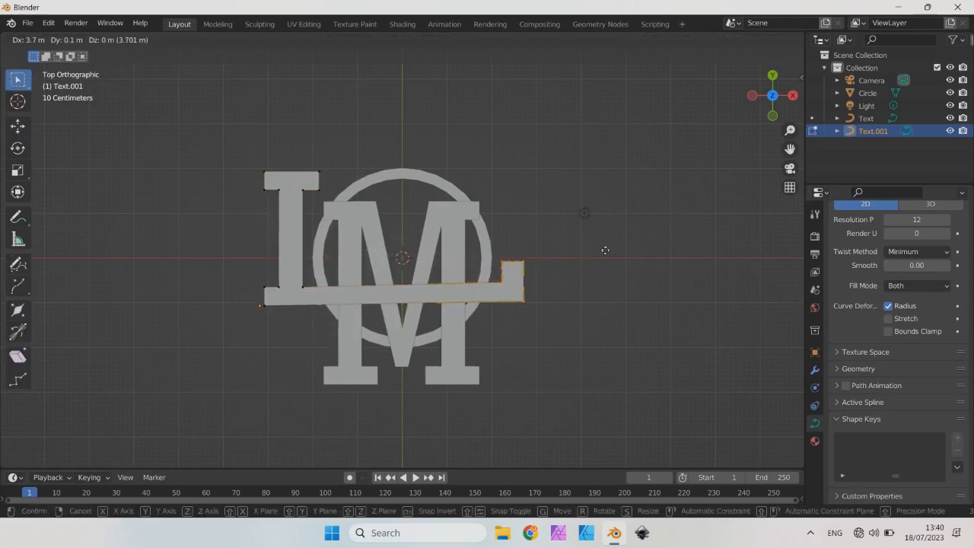
pyautogui.click(605, 249)
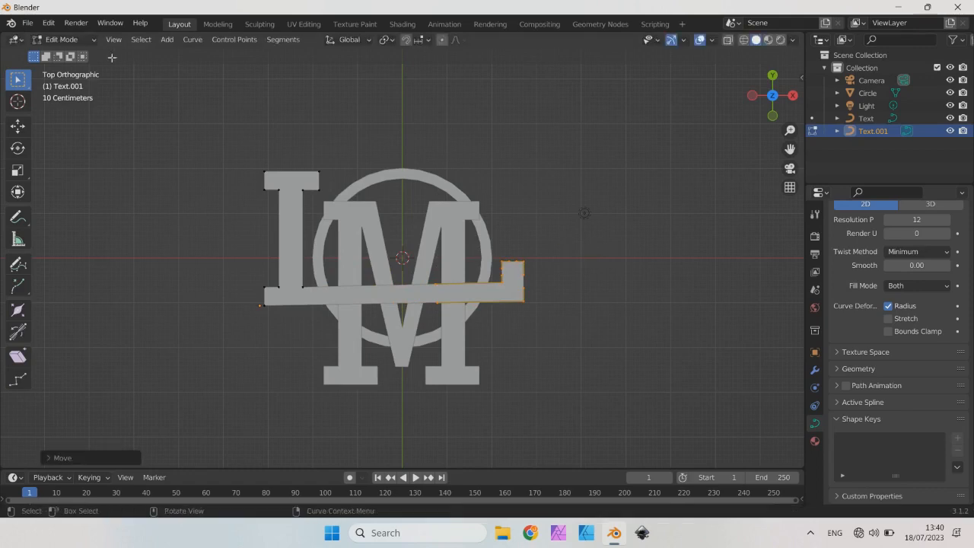
pyautogui.click(64, 39)
pyautogui.click(66, 52)
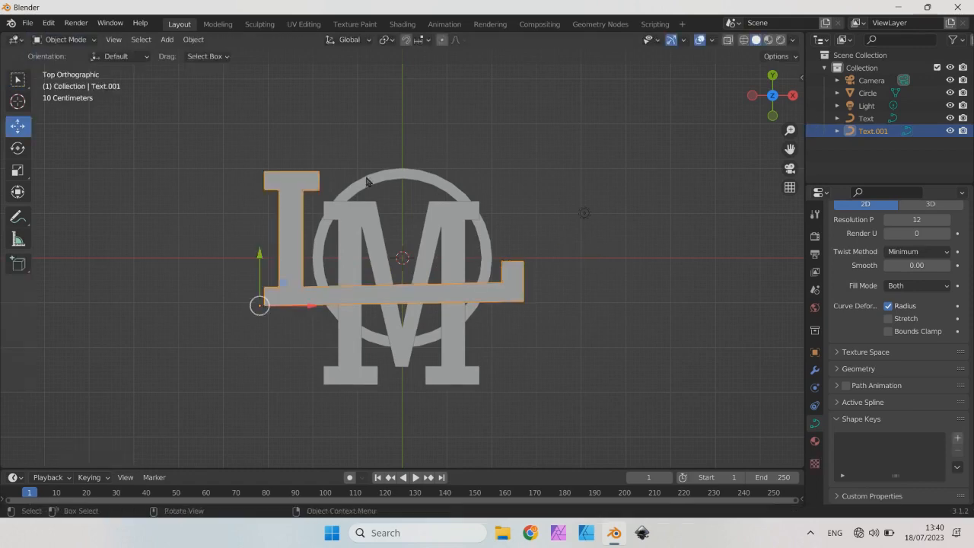
# Convert the letter M from a curve to a mesh.
pyautogui.click(454, 160)
pyautogui.click(451, 260)
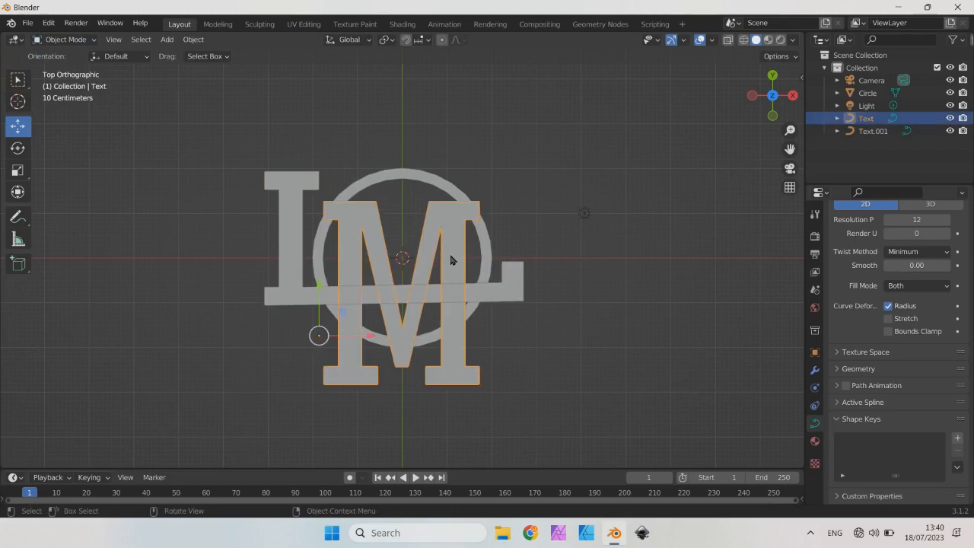
pyautogui.rightClick(420, 227)
pyautogui.moveTo(456, 227)
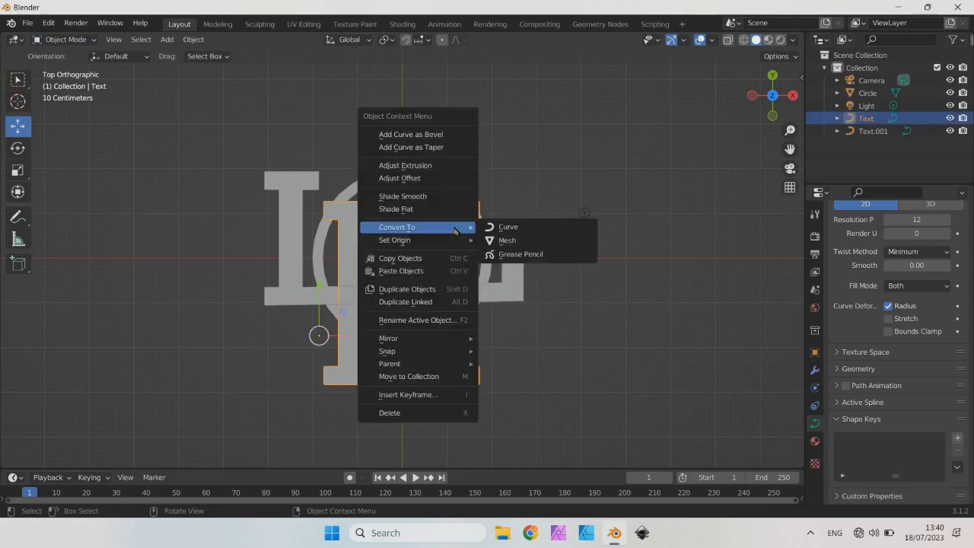
pyautogui.click(508, 241)
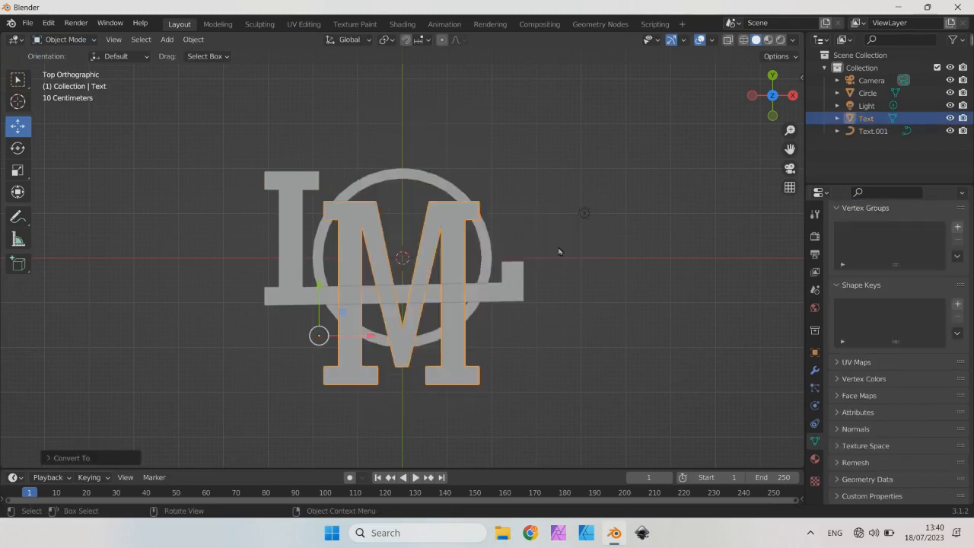
# Give the M a new material with nodes turned off and a red base color.
pyautogui.click(816, 460)
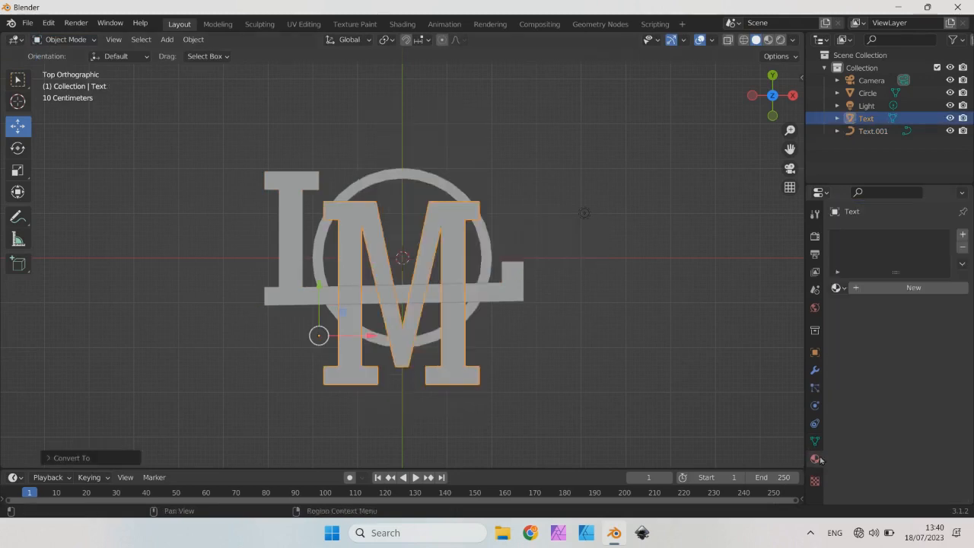
pyautogui.click(856, 290)
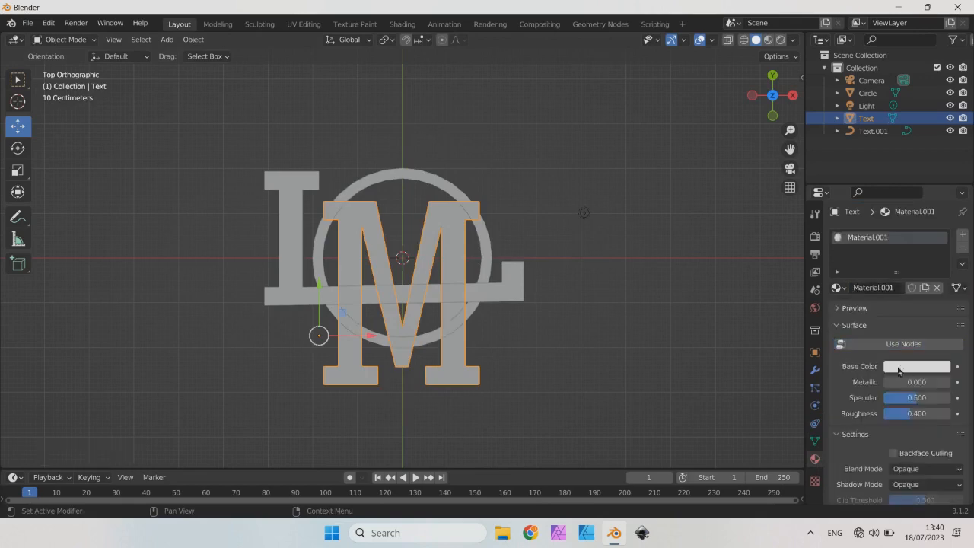
pyautogui.click(905, 369)
pyautogui.moveTo(894, 260); pyautogui.dragTo(913, 254)
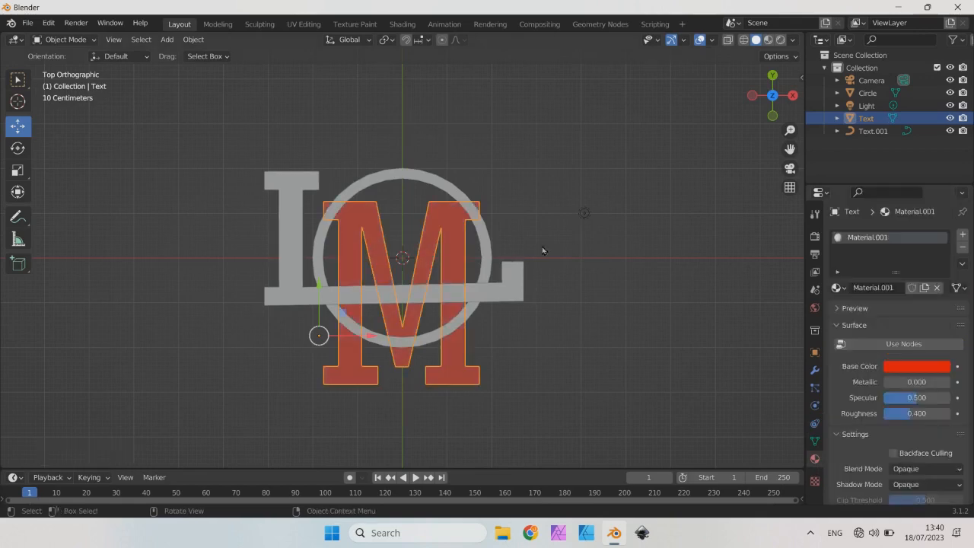
# Convert the letter L from a curve to a mesh.
pyautogui.click(516, 270)
pyautogui.rightClick(516, 270)
pyautogui.moveTo(520, 267)
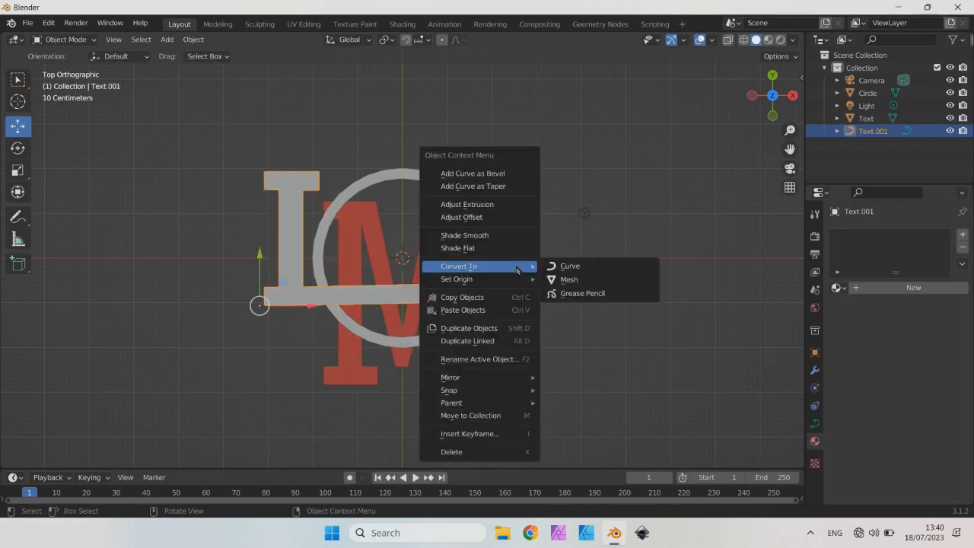
pyautogui.click(593, 280)
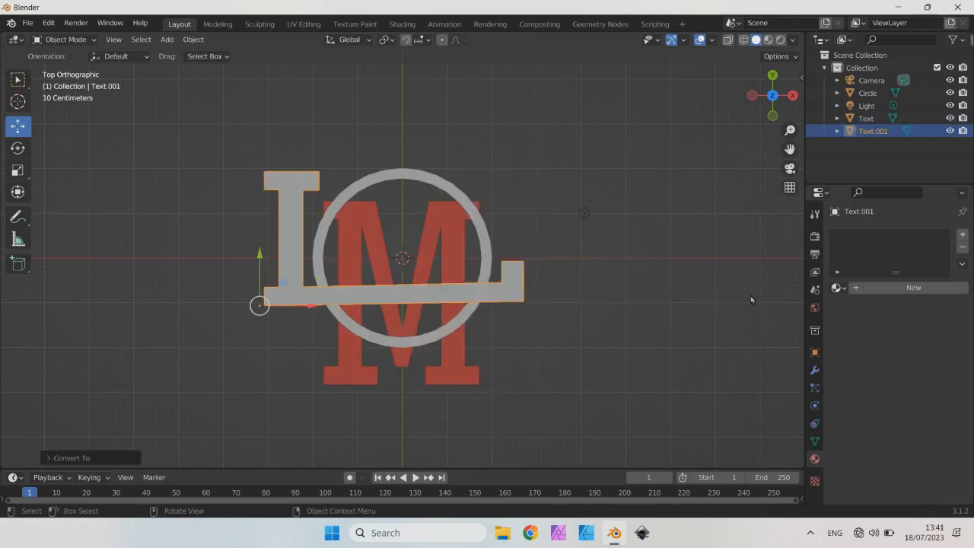
# Give the L a new material with nodes turned off and a blue base color of H 0.670, S 1.000, V 0.800.
pyautogui.click(858, 288)
pyautogui.click(843, 344)
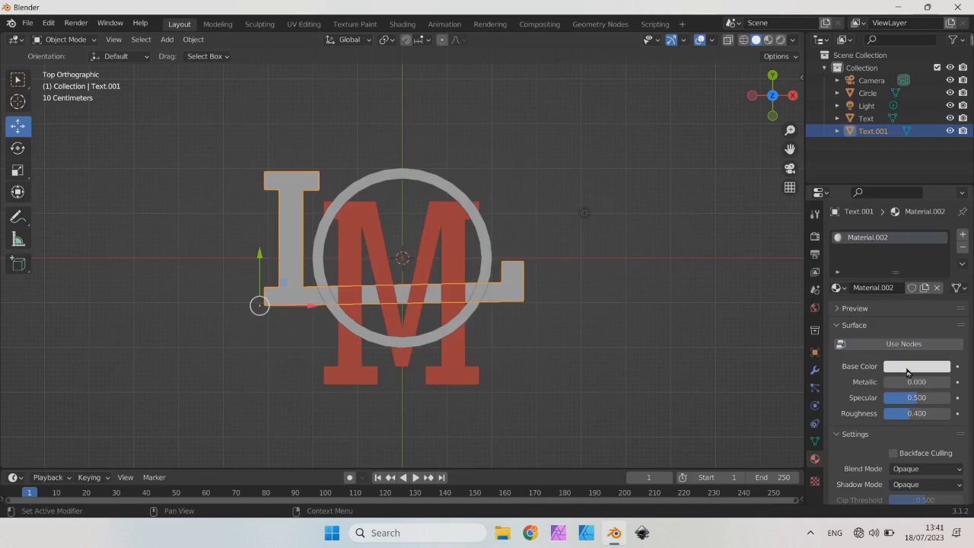
pyautogui.click(907, 369)
pyautogui.click(926, 208)
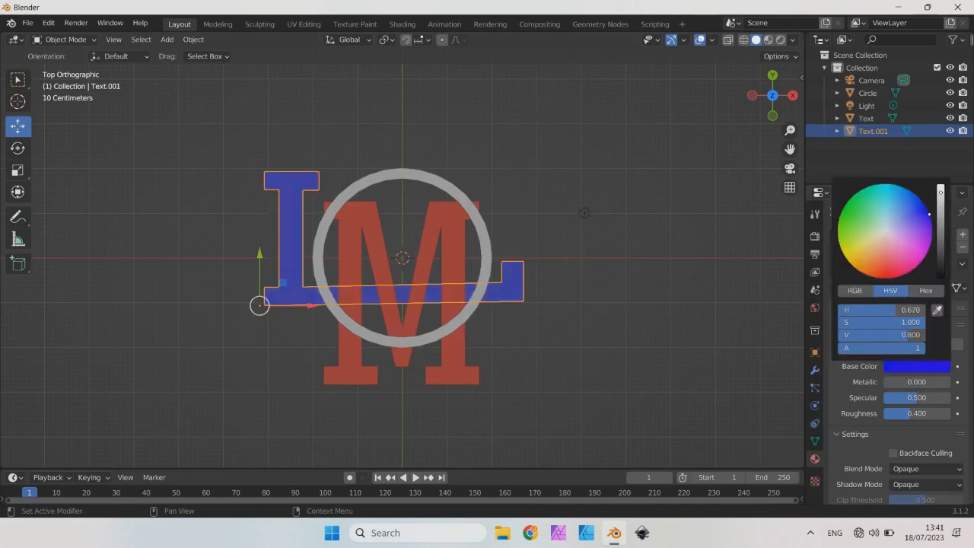
# Give the ring a new material with nodes turned off and a yellow base color of H 0.123, S 1.000, V 0.800.
pyautogui.click(395, 181)
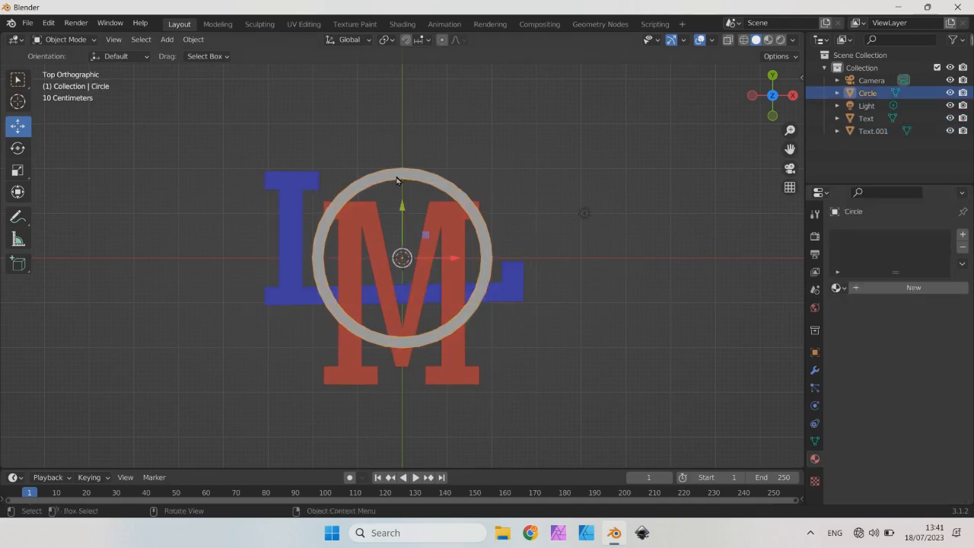
pyautogui.click(858, 288)
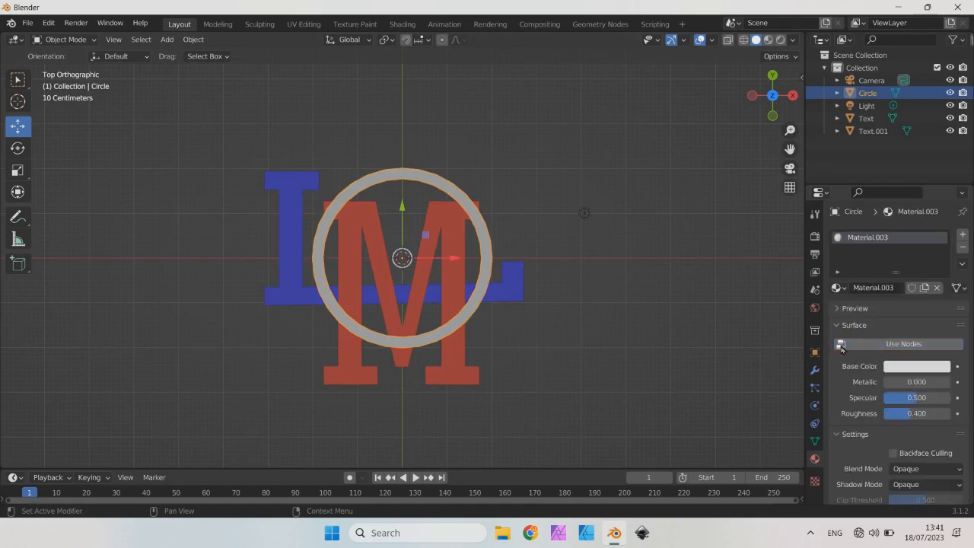
pyautogui.click(898, 368)
pyautogui.click(872, 251)
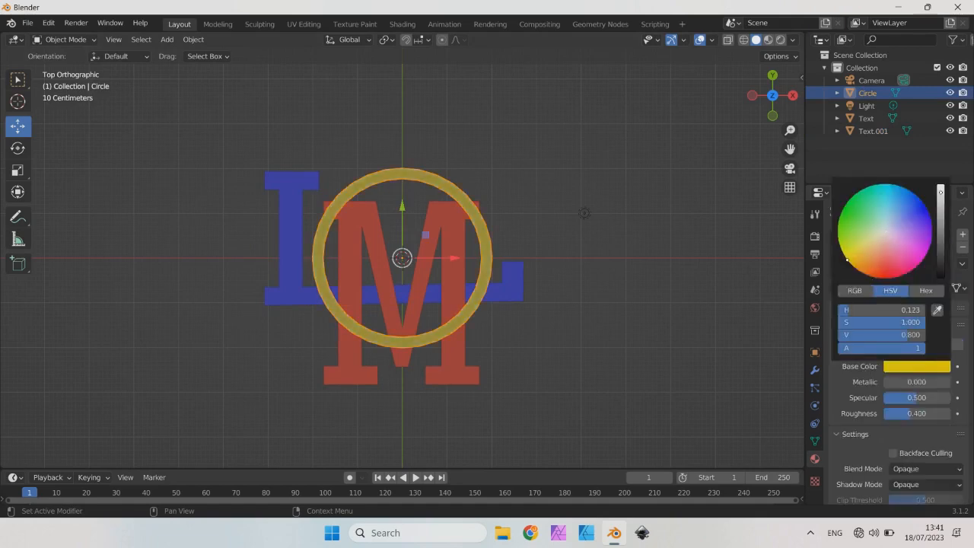
# Deselect everything and view the monogram through the scene camera.
pyautogui.scroll(1, 375, 271)
pyautogui.hotkey('alt', 'a')
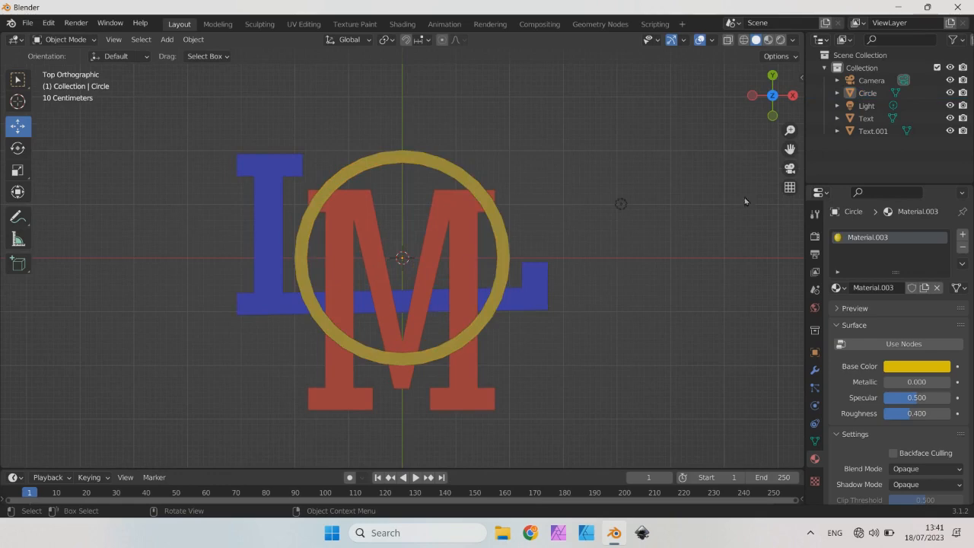
pyautogui.click(790, 169)
pyautogui.scroll(3, 361, 332)
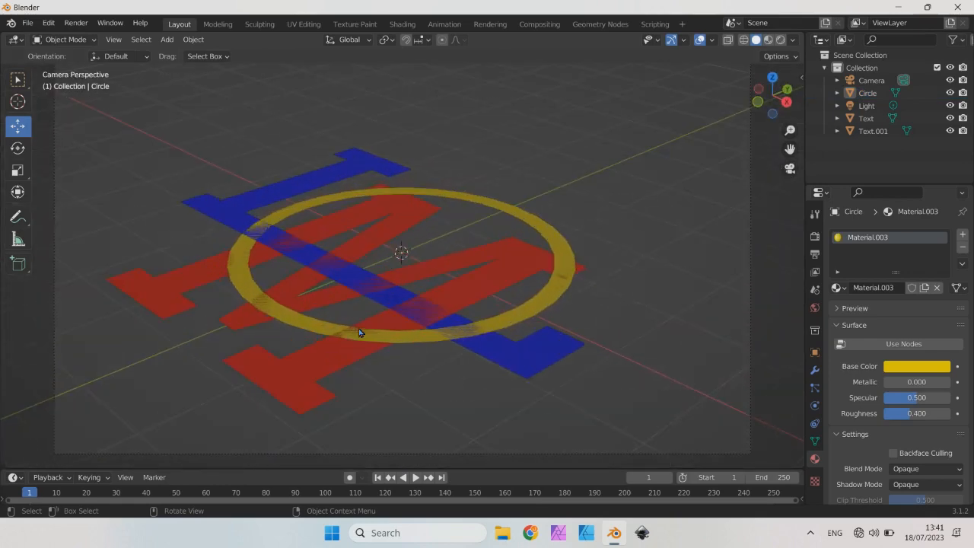
pyautogui.scroll(1, 361, 333)
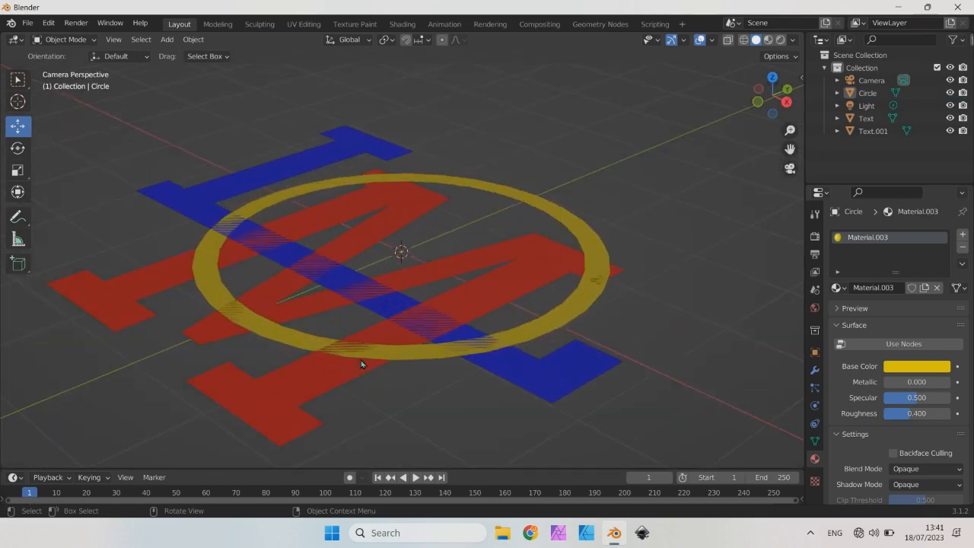
# Extrude all of the ring's geometry downward by about 0.44 m in Edit Mode and return to Object Mode.
pyautogui.click(202, 244)
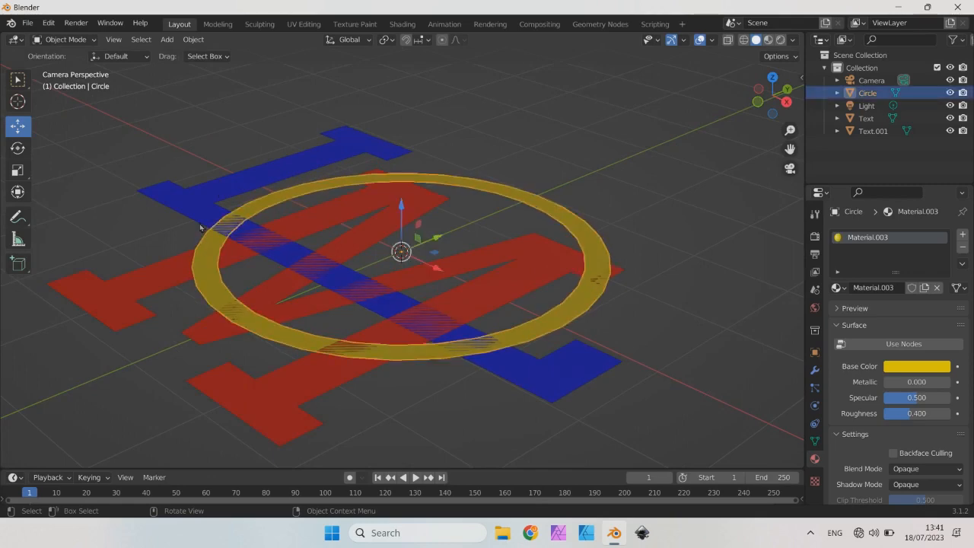
pyautogui.click(76, 39)
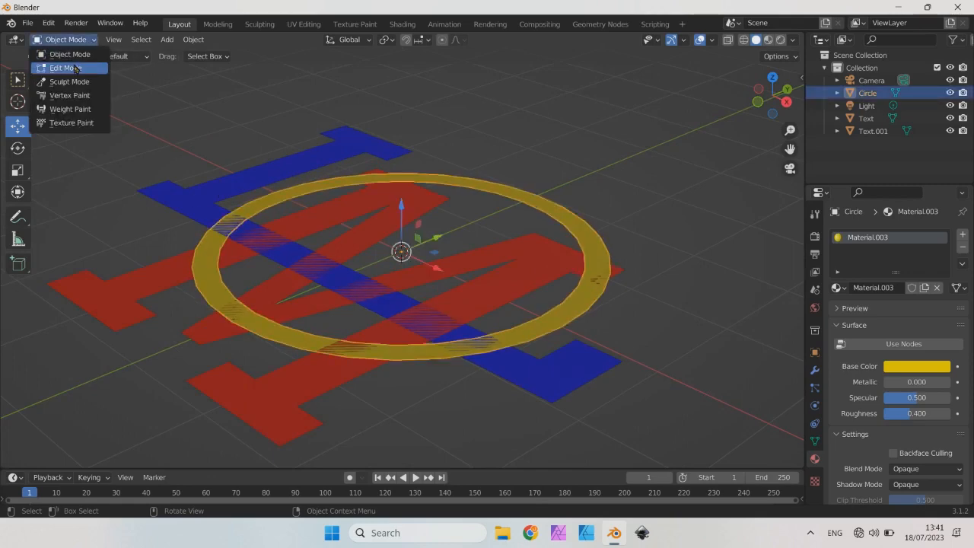
pyautogui.click(75, 68)
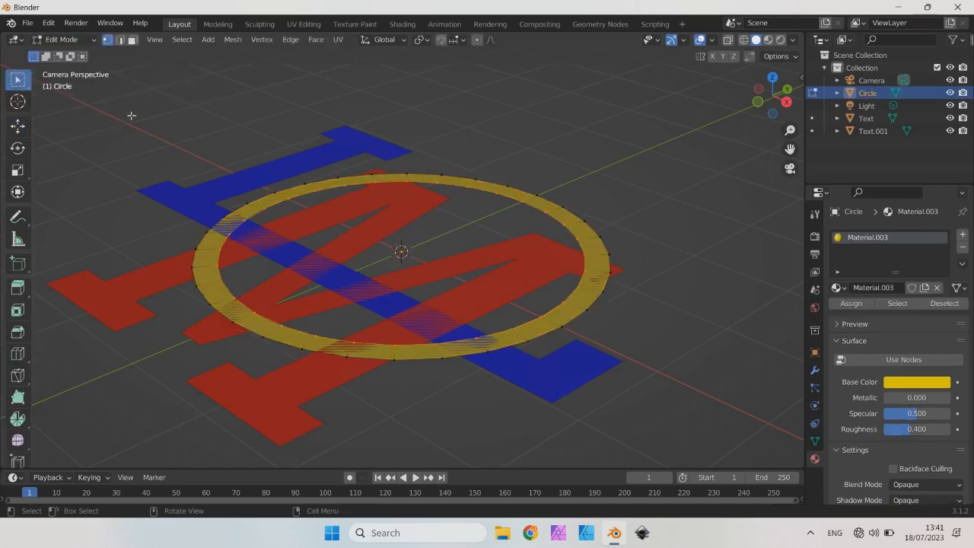
pyautogui.moveTo(131, 108); pyautogui.dragTo(657, 393)
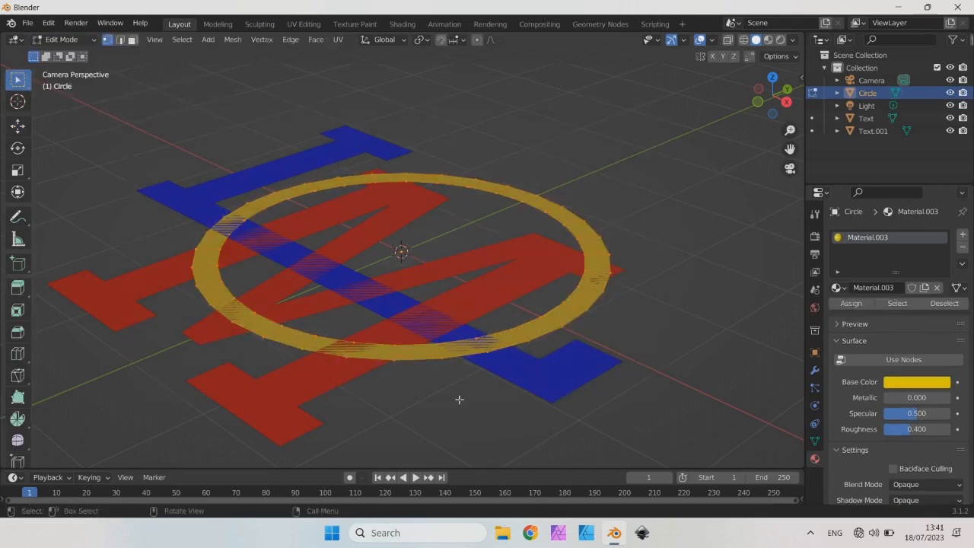
pyautogui.press('e')
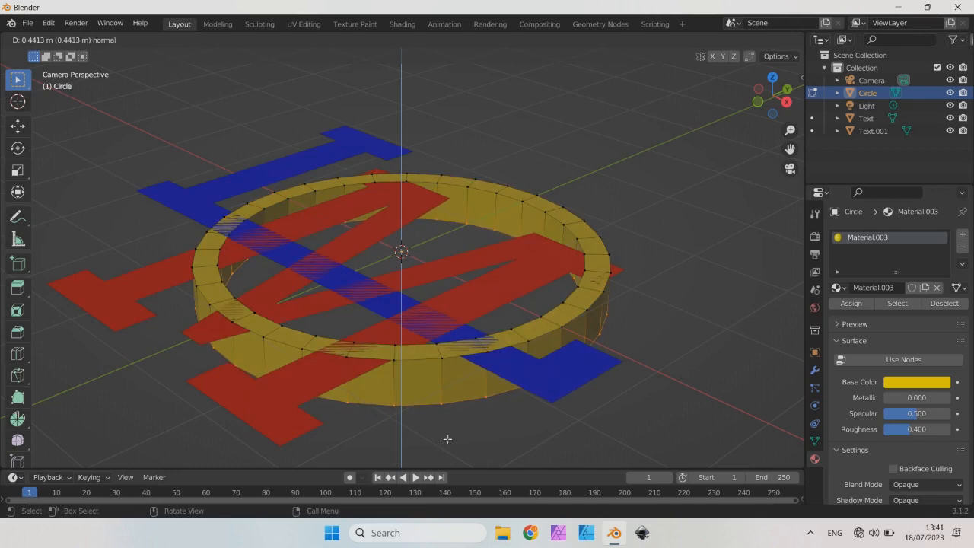
pyautogui.click(448, 440)
pyautogui.click(67, 39)
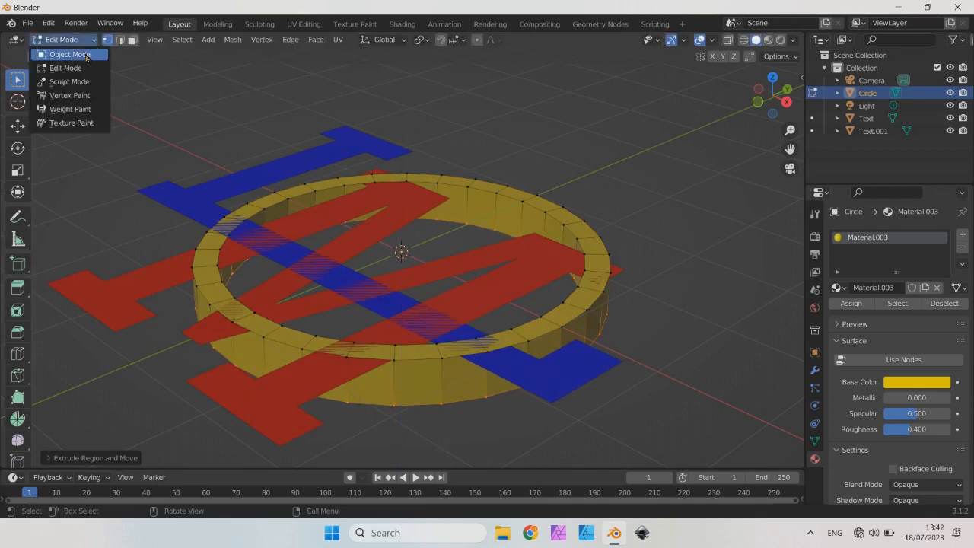
pyautogui.click(62, 55)
# Extrude the whole blue L mesh downward by about 0.41 m in Edit Mode and return to Object Mode.
pyautogui.click(172, 192)
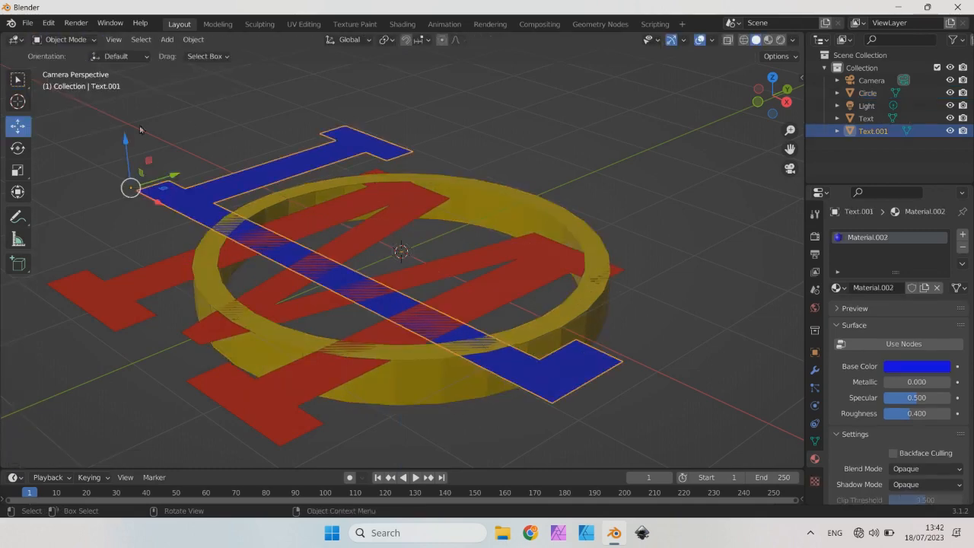
pyautogui.click(67, 40)
pyautogui.click(65, 67)
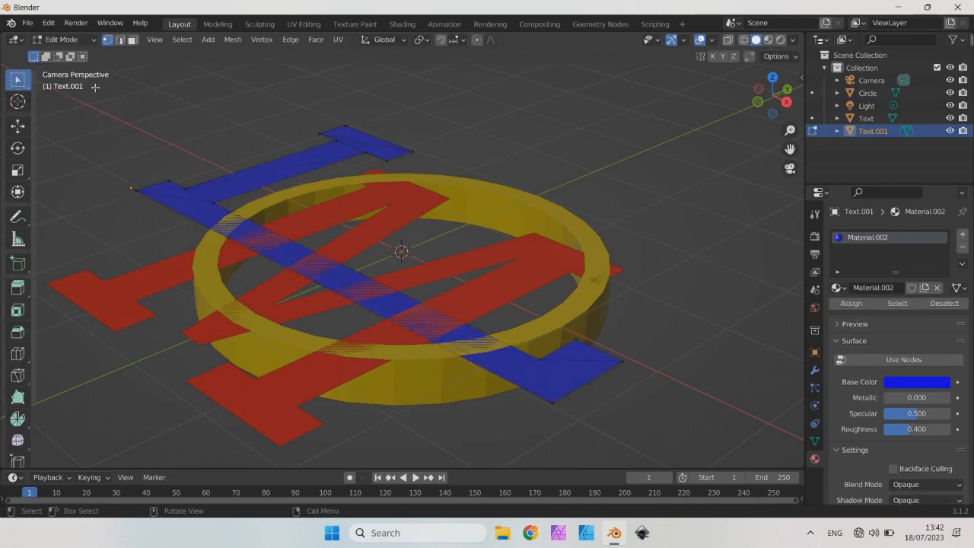
pyautogui.moveTo(112, 92); pyautogui.dragTo(668, 430)
pyautogui.press('e')
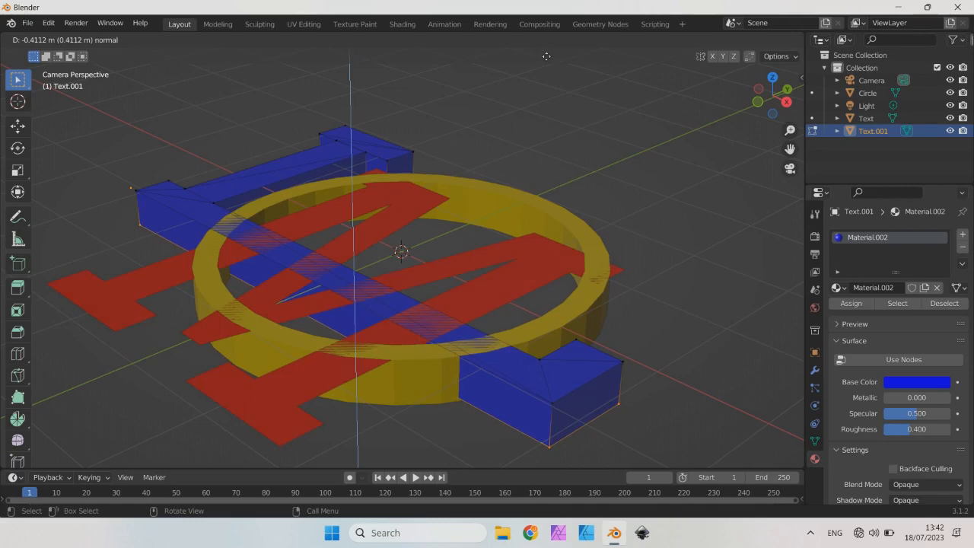
pyautogui.click(546, 56)
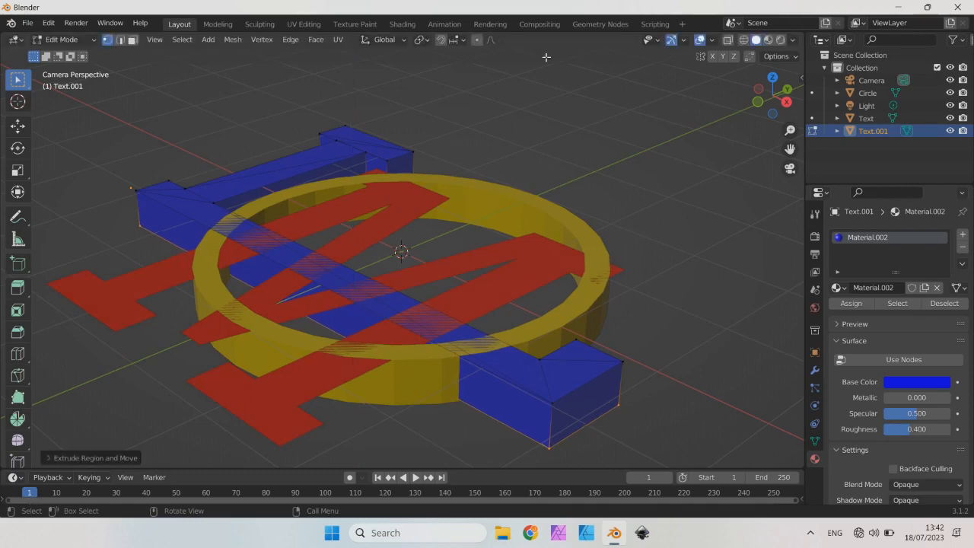
pyautogui.click(89, 40)
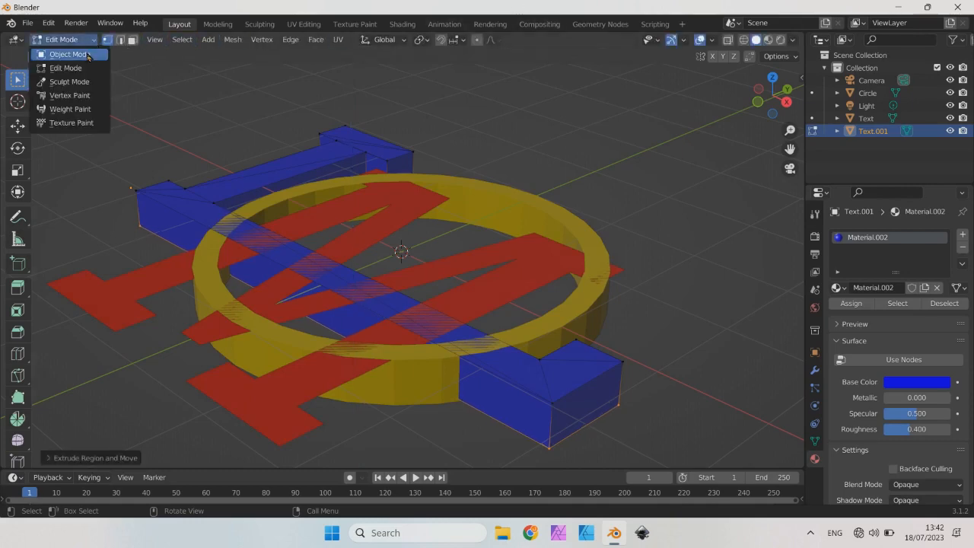
pyautogui.click(57, 52)
# Extrude the whole red M mesh downward by about 0.45 m in Edit Mode.
pyautogui.click(180, 104)
pyautogui.click(147, 277)
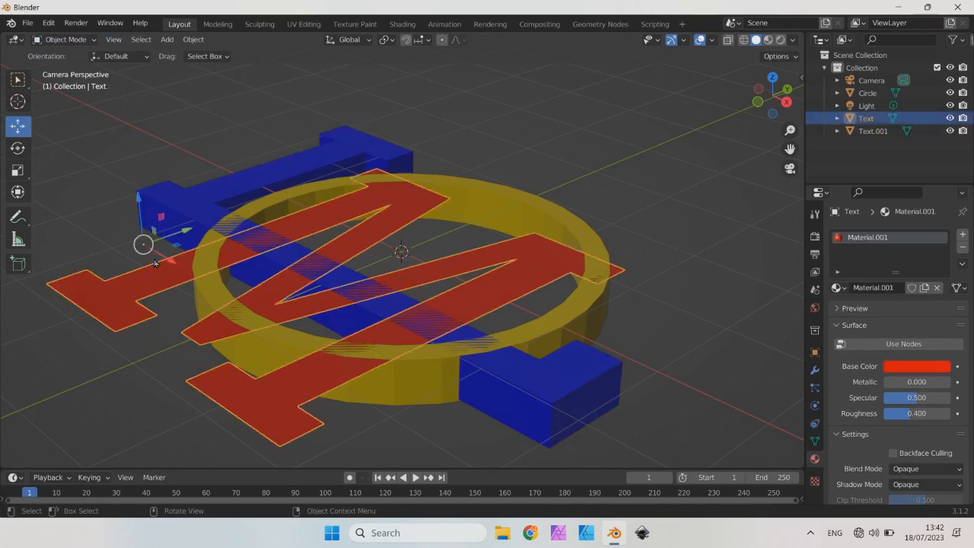
pyautogui.click(91, 41)
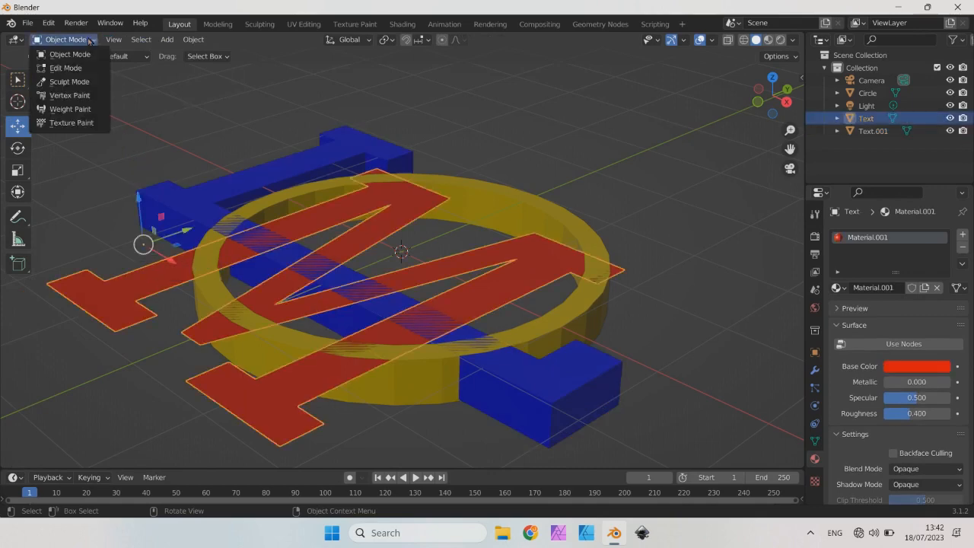
pyautogui.click(74, 65)
pyautogui.moveTo(40, 99); pyautogui.dragTo(651, 477)
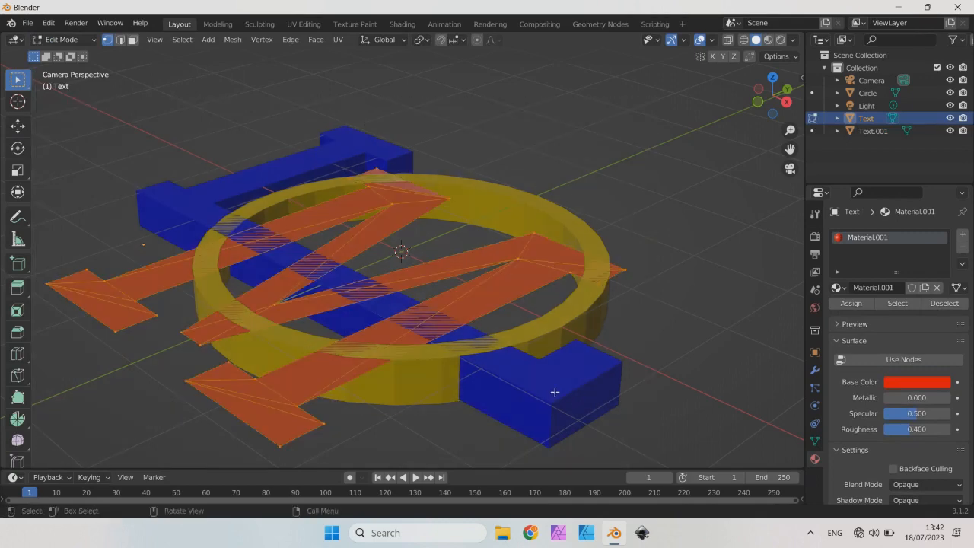
pyautogui.press('e')
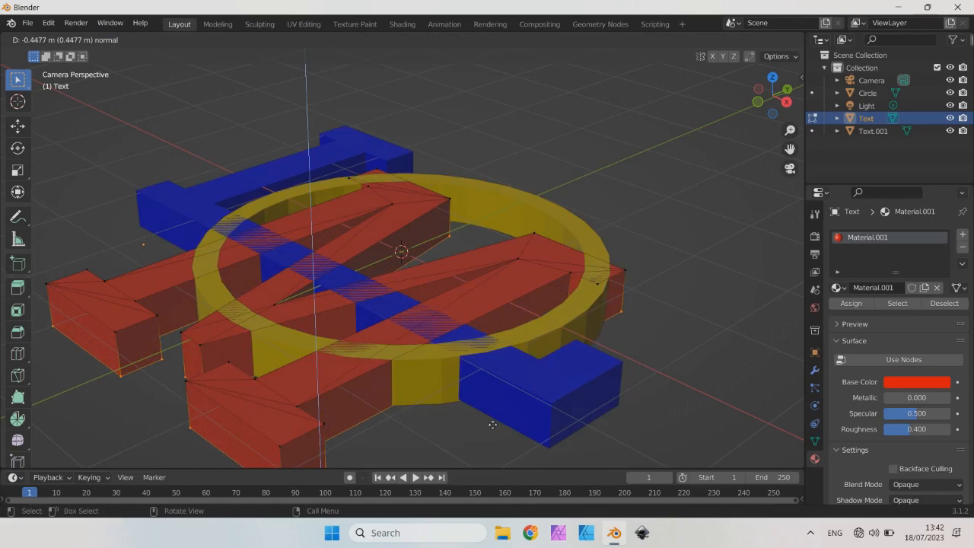
pyautogui.click(492, 425)
# Return to Object Mode and raise the red M slightly along Z so its top face clears the ring and the L.
pyautogui.scroll(-1, 376, 329)
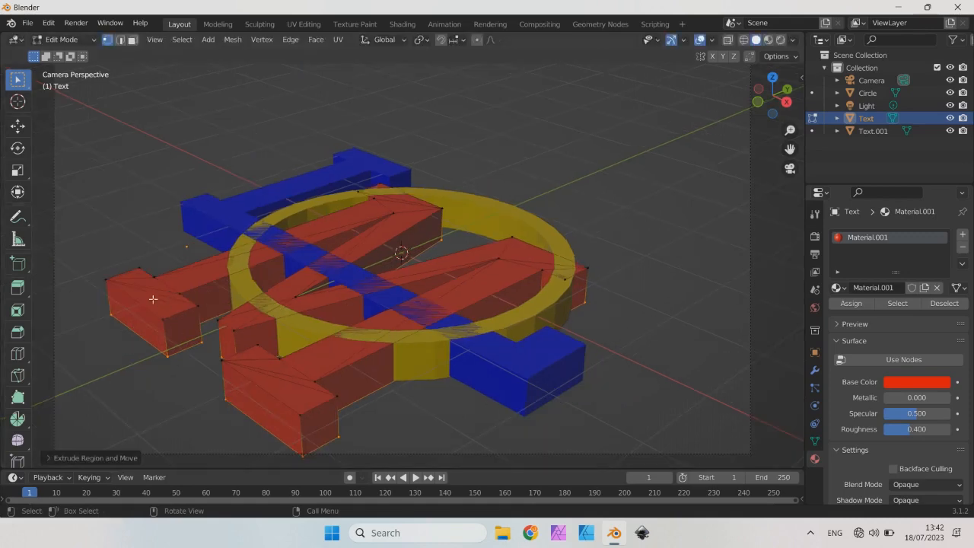
pyautogui.click(17, 126)
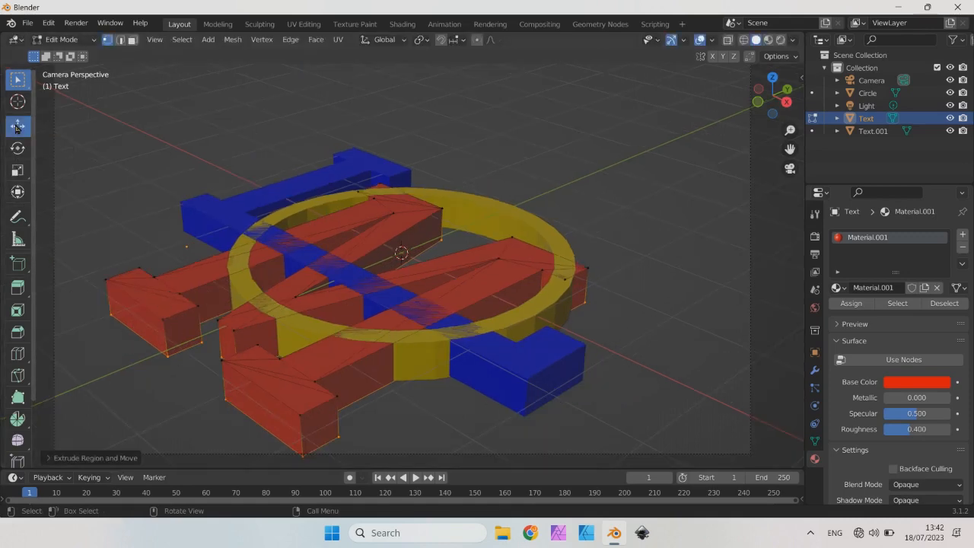
pyautogui.scroll(2, 297, 304)
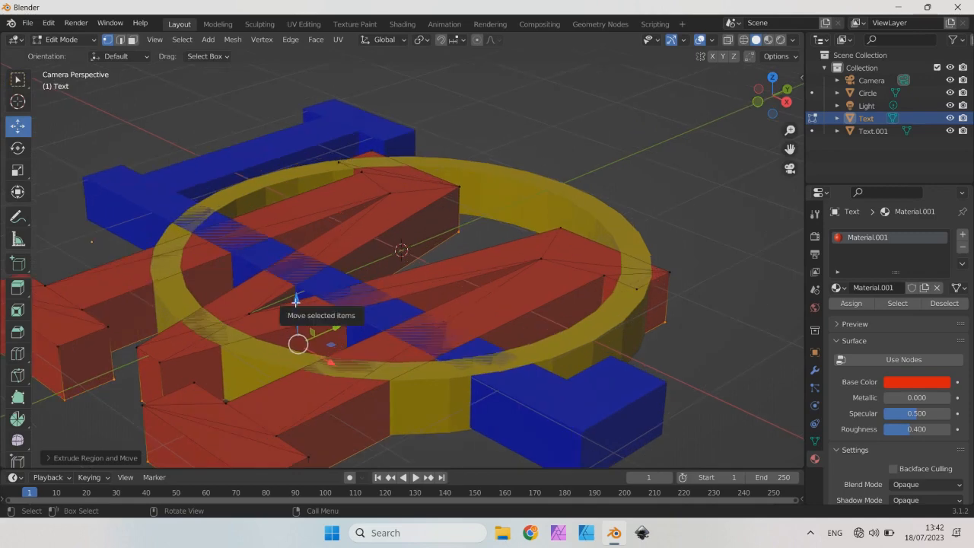
pyautogui.moveTo(296, 301)
pyautogui.mouseDown()
pyautogui.moveTo(296, 289)
pyautogui.moveTo(299, 300)
pyautogui.mouseUp()
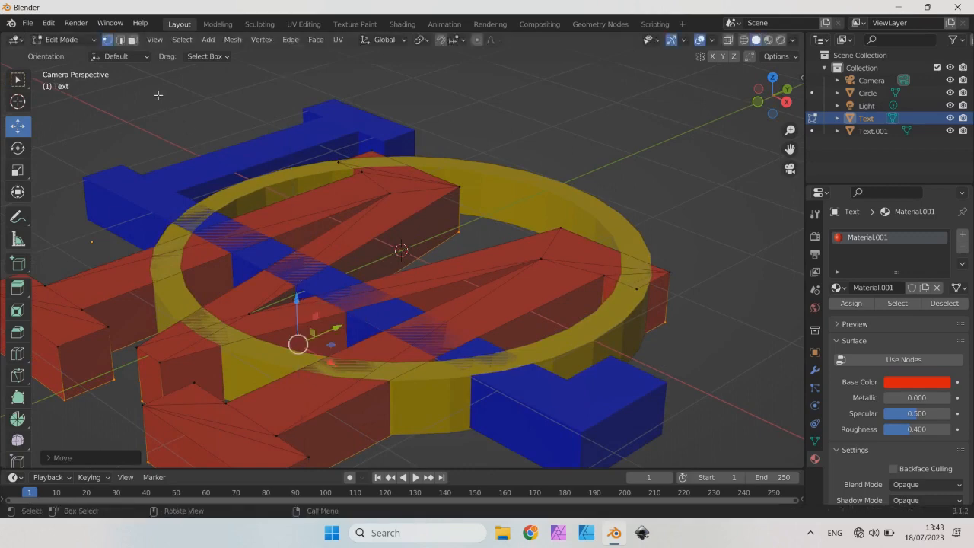
pyautogui.click(65, 39)
pyautogui.click(69, 52)
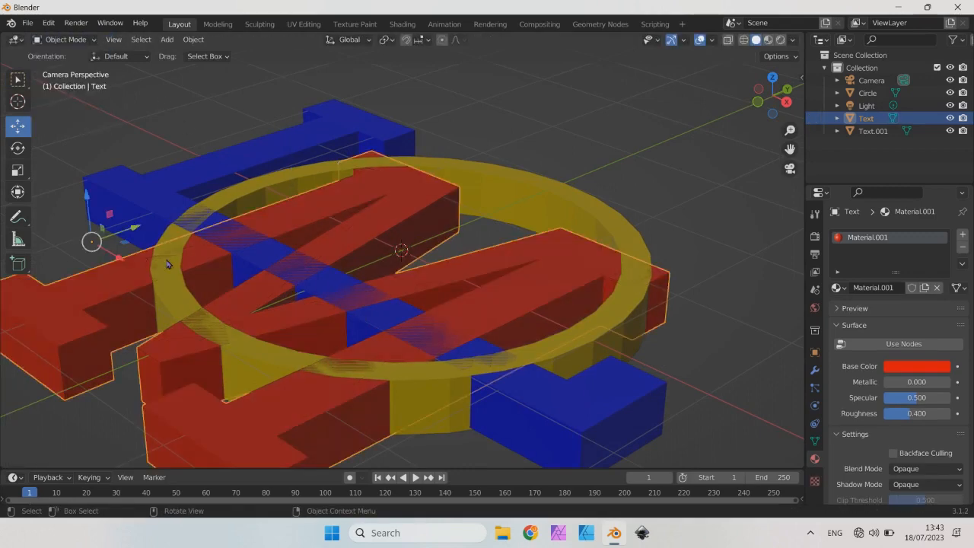
pyautogui.moveTo(87, 199); pyautogui.dragTo(86, 191)
# Lower the blue L slightly along Z so its top face sits just below the ring's, then deselect it.
pyautogui.click(95, 176)
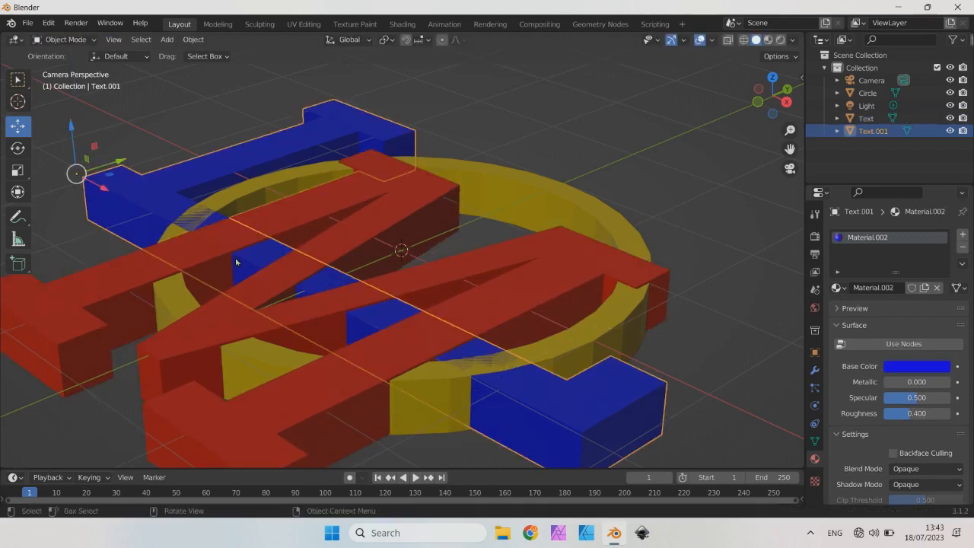
pyautogui.moveTo(71, 125); pyautogui.dragTo(73, 127)
pyautogui.scroll(-3, 283, 245)
pyautogui.click(206, 189)
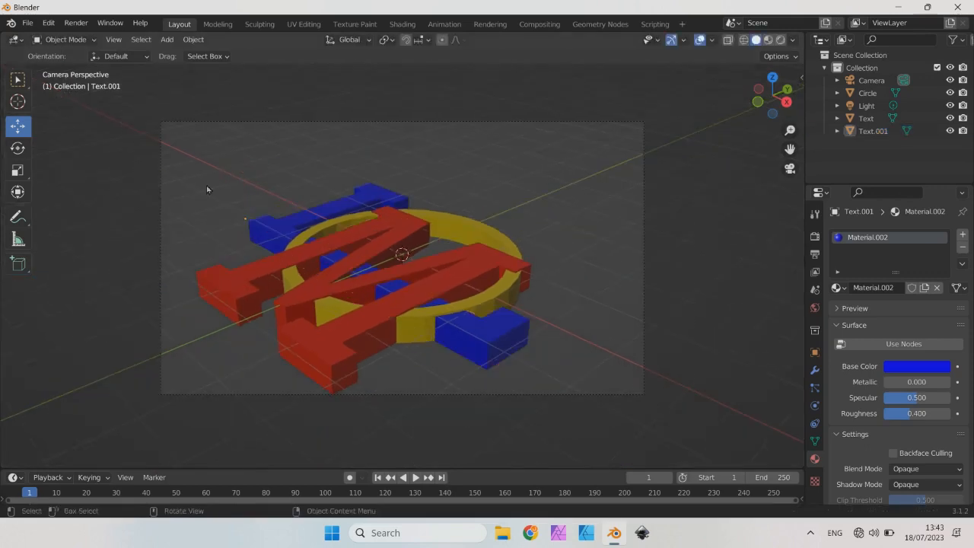
# Select the M, the L and the ring together and scale them down slightly within the camera frame.
pyautogui.scroll(-2, 395, 179)
pyautogui.scroll(2, 216, 193)
pyautogui.moveTo(123, 141); pyautogui.dragTo(624, 443)
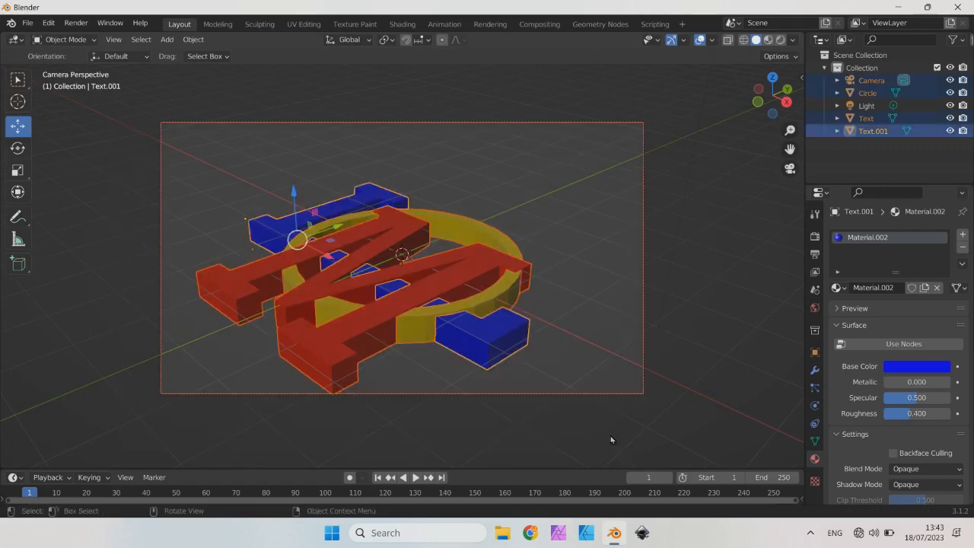
pyautogui.click(653, 266)
pyautogui.click(227, 300)
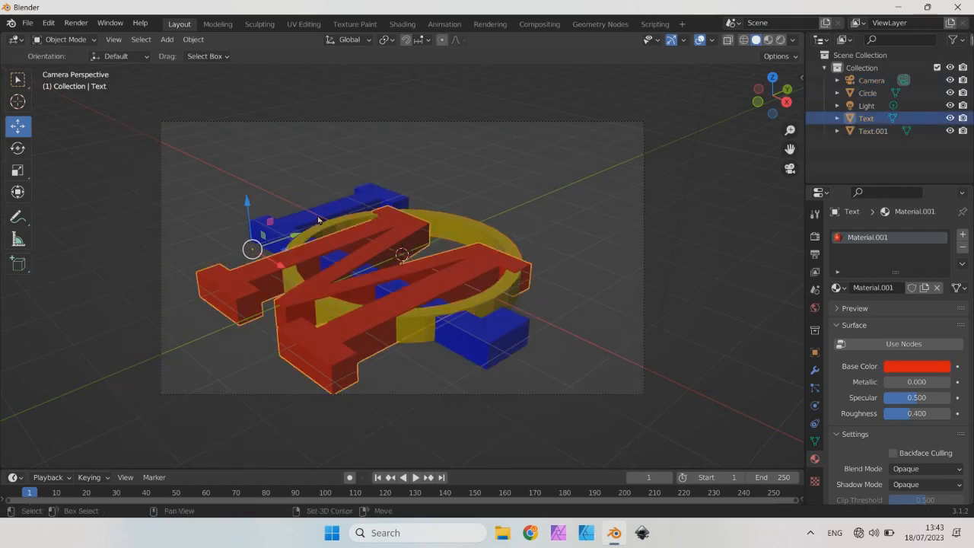
pyautogui.keyDown('shift'); pyautogui.click(324, 213); pyautogui.keyUp('shift')
pyautogui.keyDown('shift'); pyautogui.click(454, 224); pyautogui.keyUp('shift')
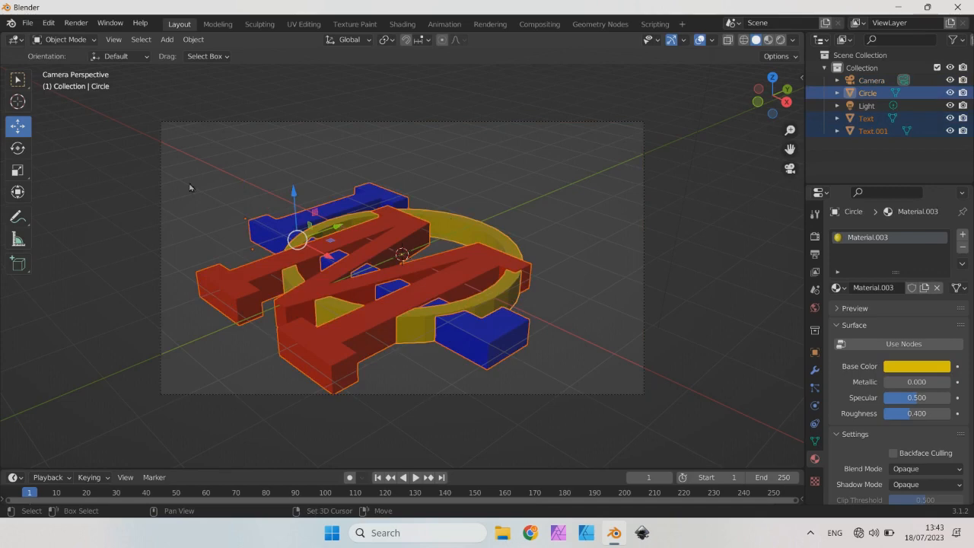
pyautogui.click(18, 170)
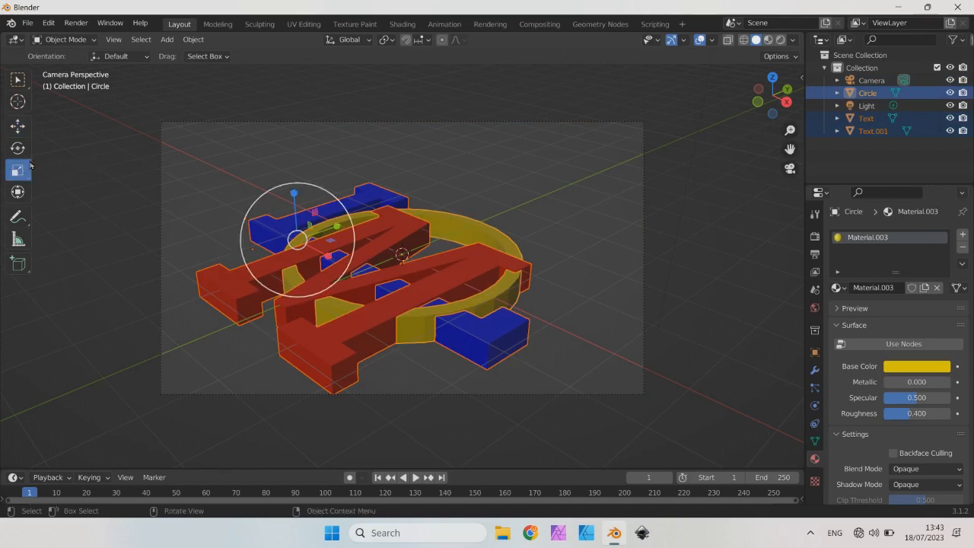
pyautogui.click(18, 126)
pyautogui.press('s')
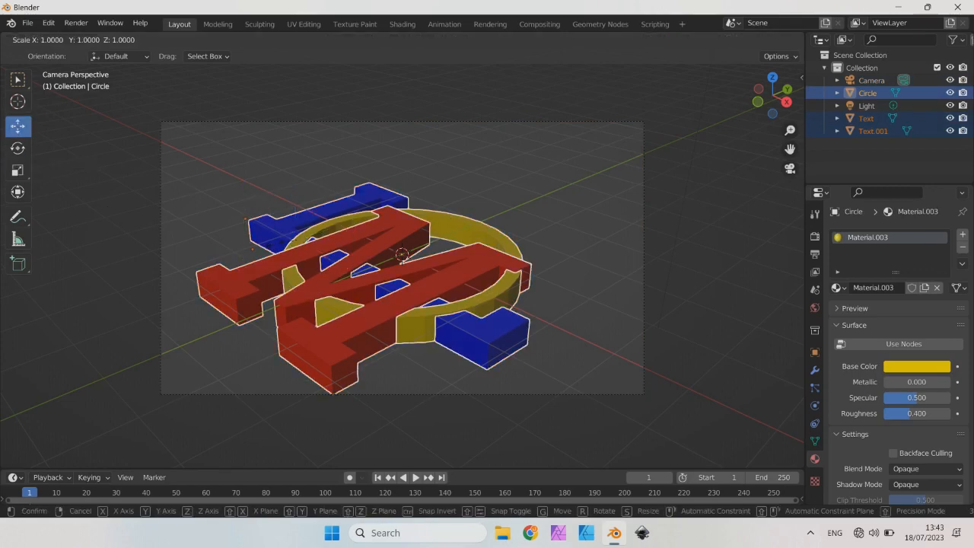
pyautogui.click(280, 250)
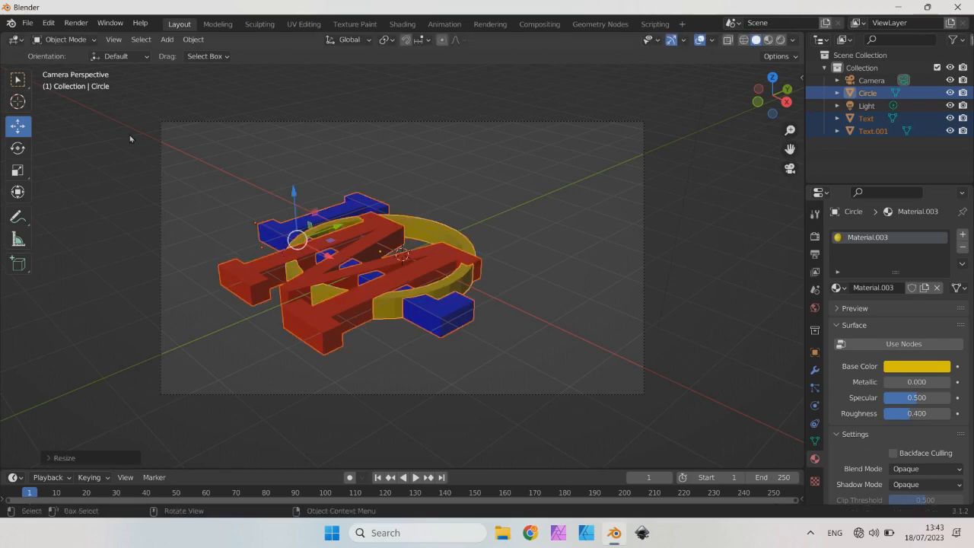
# Rotate the selected letters and ring together about the X axis so the monogram tilts up toward the camera, then deselect everything.
pyautogui.click(26, 147)
pyautogui.scroll(1, 259, 249)
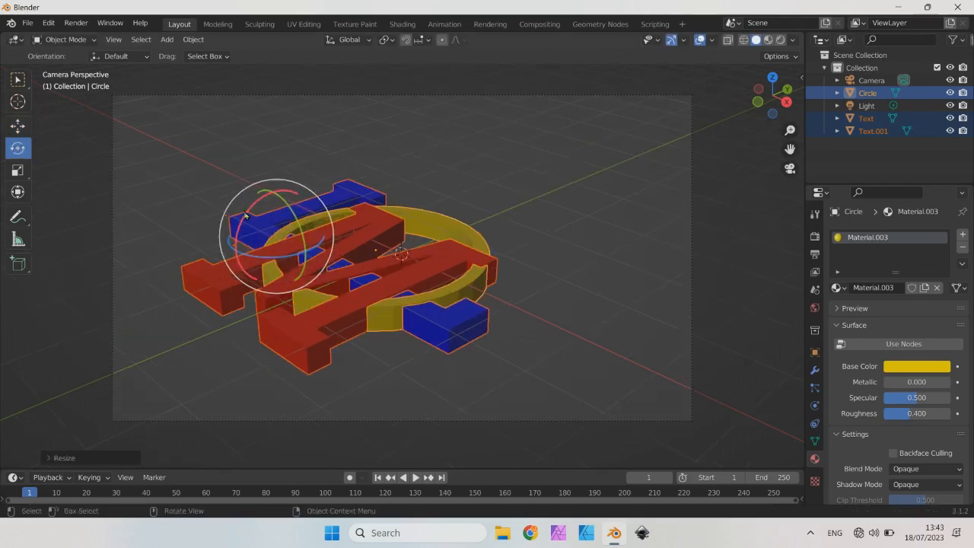
pyautogui.moveTo(248, 216)
pyautogui.mouseDown()
pyautogui.moveTo(232, 250)
pyautogui.moveTo(245, 254)
pyautogui.moveTo(240, 229)
pyautogui.mouseUp()
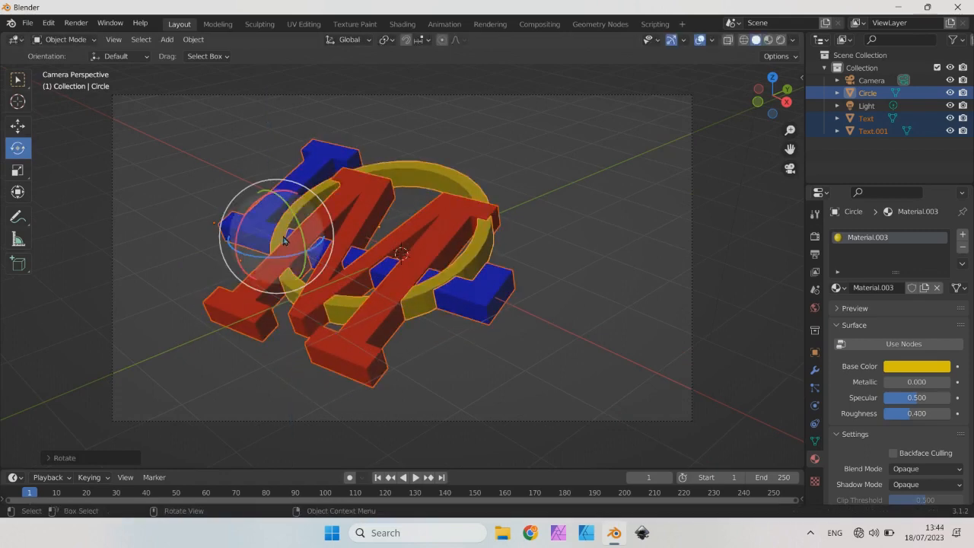
pyautogui.scroll(-3, 239, 214)
pyautogui.click(212, 174)
# Switch the viewport shading to Rendered.
pyautogui.scroll(2, 232, 206)
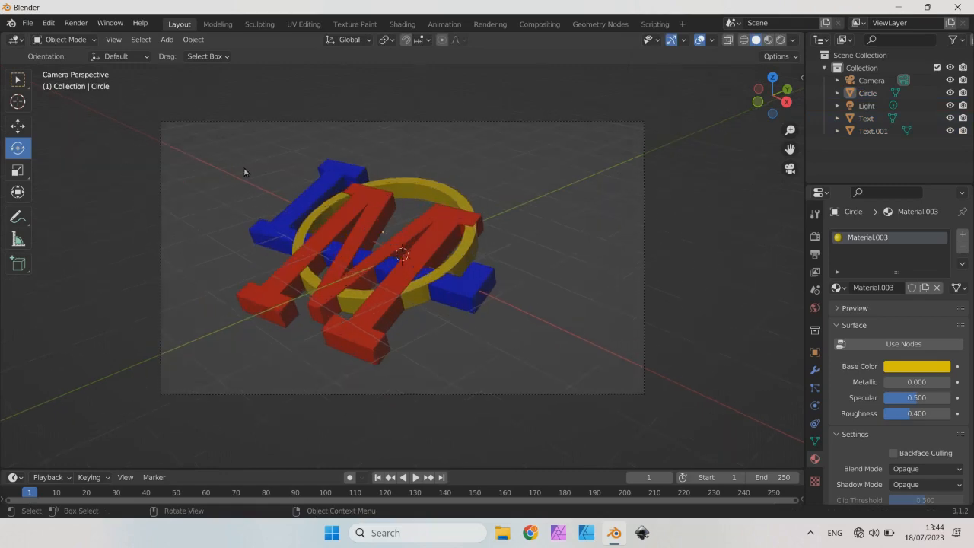
pyautogui.press('z')
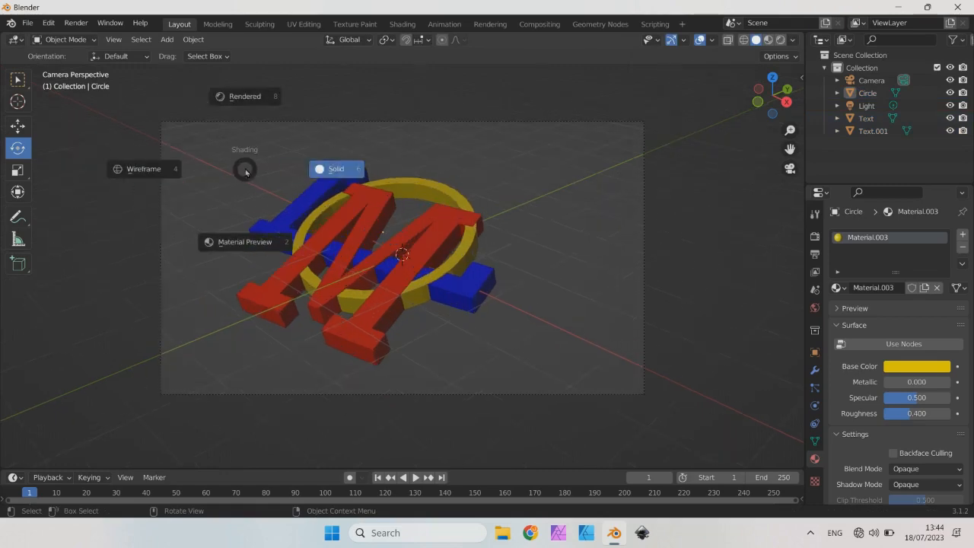
pyautogui.click(252, 115)
pyautogui.scroll(-4, 277, 136)
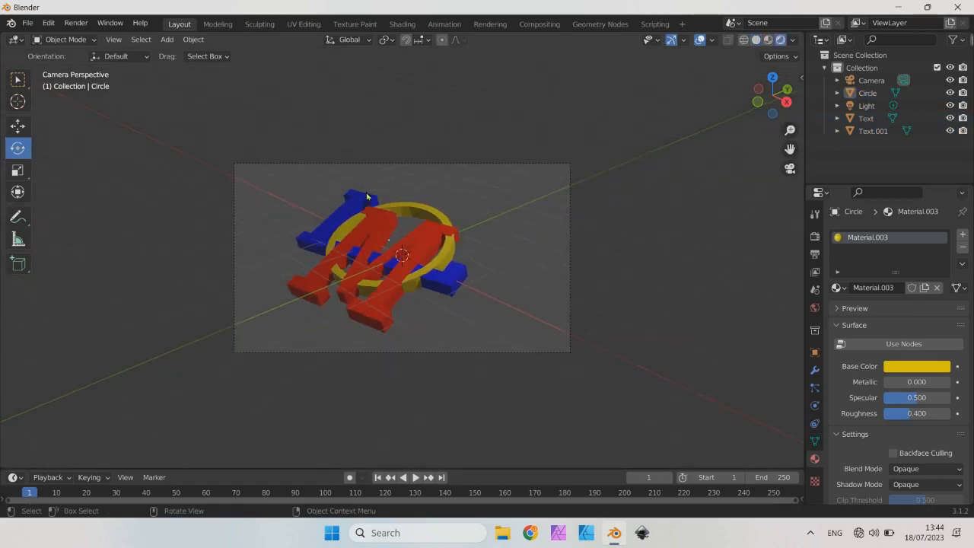
# Move the point light down into the camera frame, close beside the monogram, to light it more strongly.
pyautogui.click(19, 126)
pyautogui.click(576, 54)
pyautogui.moveTo(577, 52); pyautogui.dragTo(506, 203)
pyautogui.scroll(2, 351, 253)
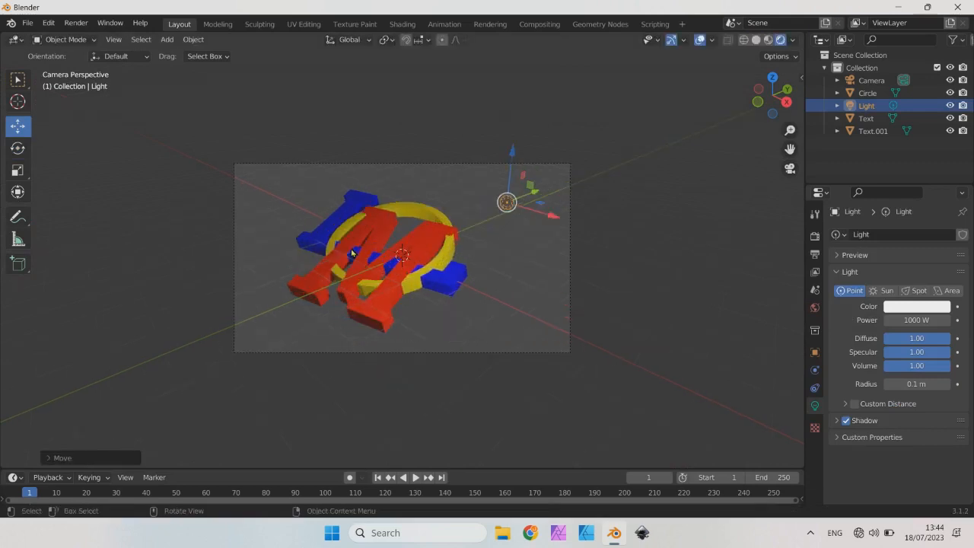
pyautogui.scroll(3, 351, 253)
pyautogui.moveTo(581, 161); pyautogui.dragTo(608, 234)
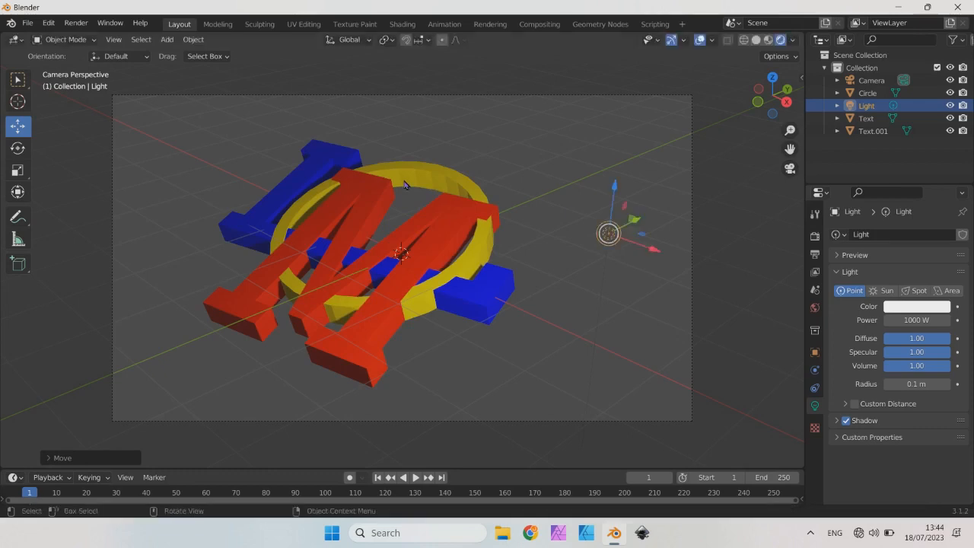
# Add a Subdivision Surface modifier to the yellow ring, set its viewport levels to 3, and deselect the ring.
pyautogui.click(404, 182)
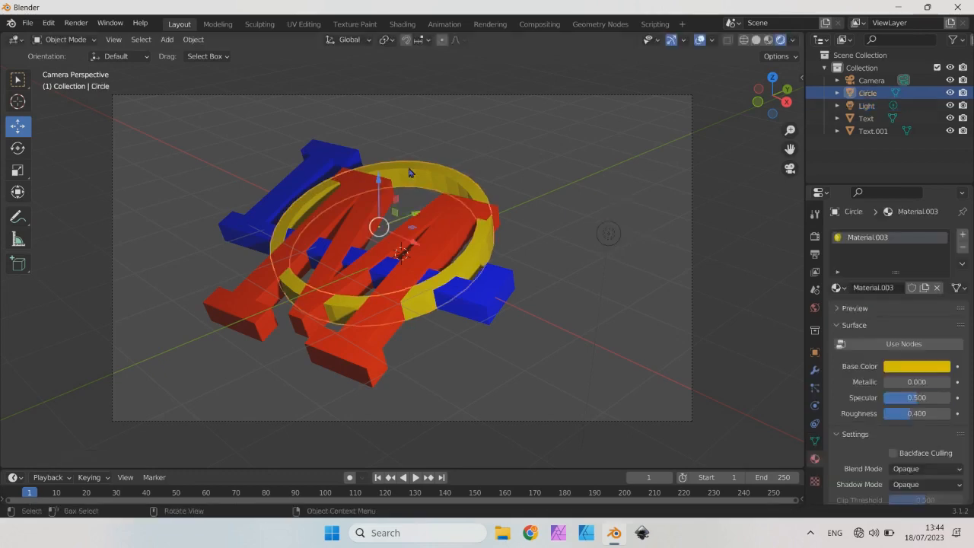
pyautogui.click(814, 353)
pyautogui.click(814, 371)
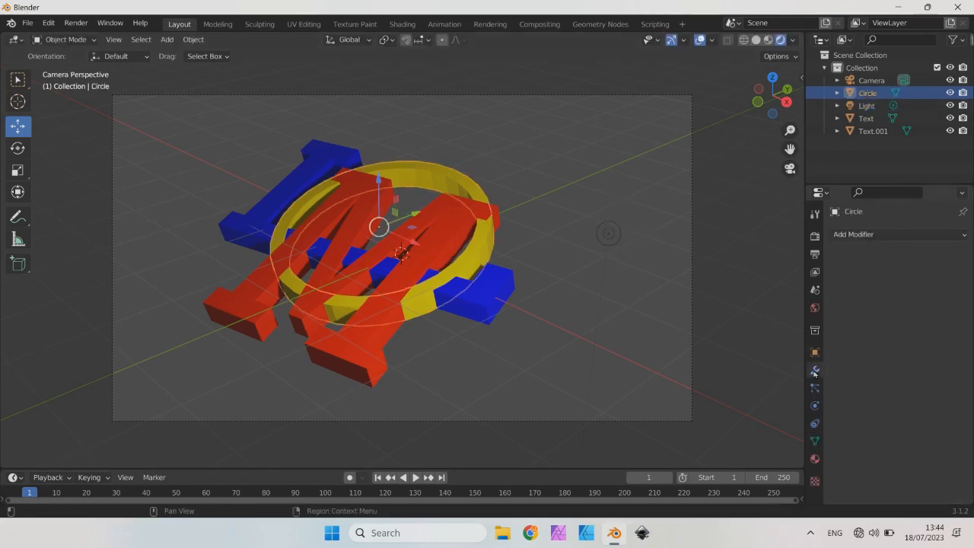
pyautogui.click(965, 237)
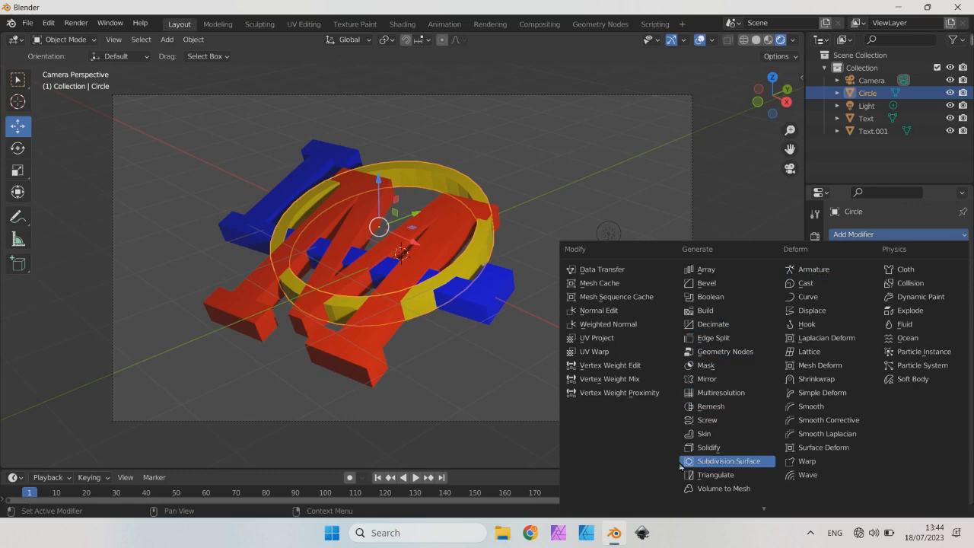
pyautogui.click(731, 461)
pyautogui.click(947, 291)
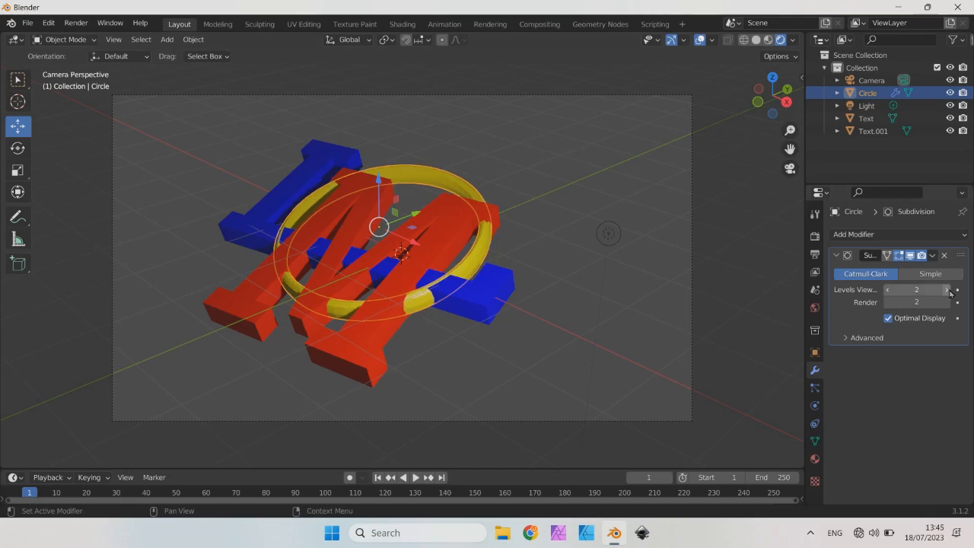
pyautogui.click(948, 291)
pyautogui.scroll(2, 311, 249)
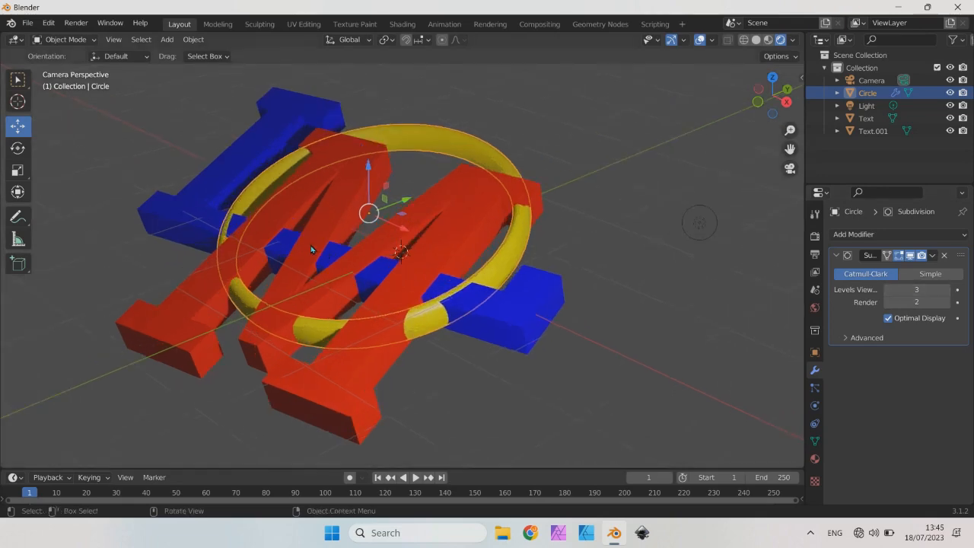
pyautogui.scroll(-1, 311, 248)
pyautogui.click(413, 103)
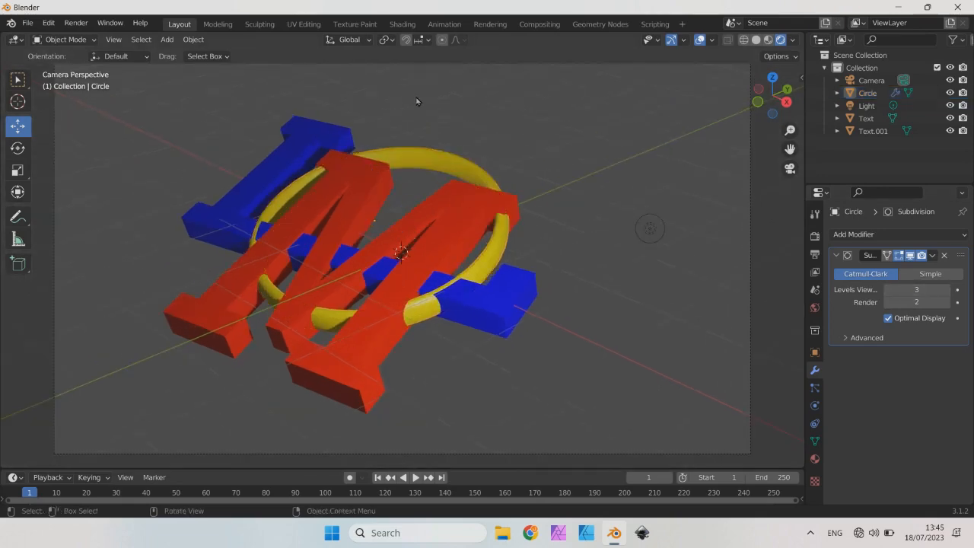
pyautogui.scroll(-1, 411, 102)
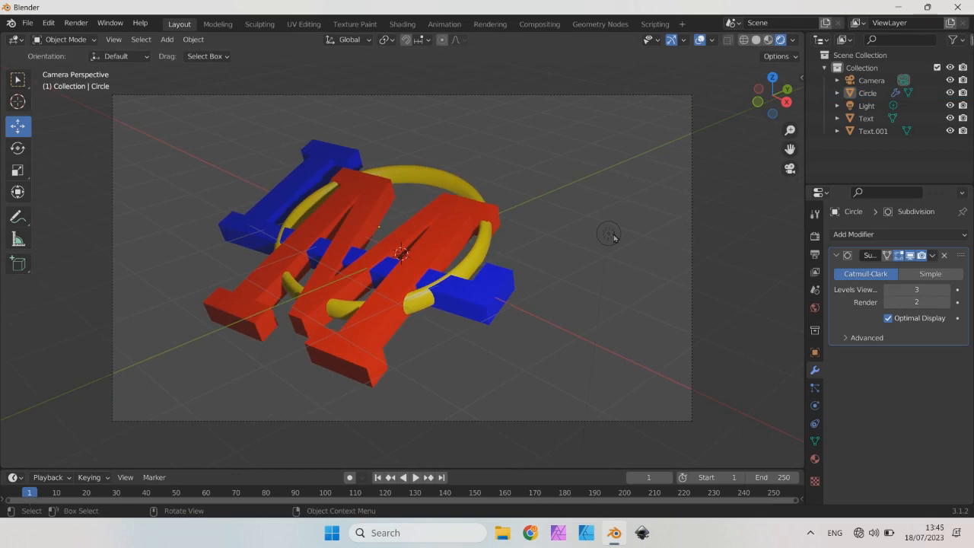
# Move the point light higher in the camera frame, to the upper right of the monogram.
pyautogui.moveTo(613, 233); pyautogui.dragTo(592, 189)
pyautogui.press('g')
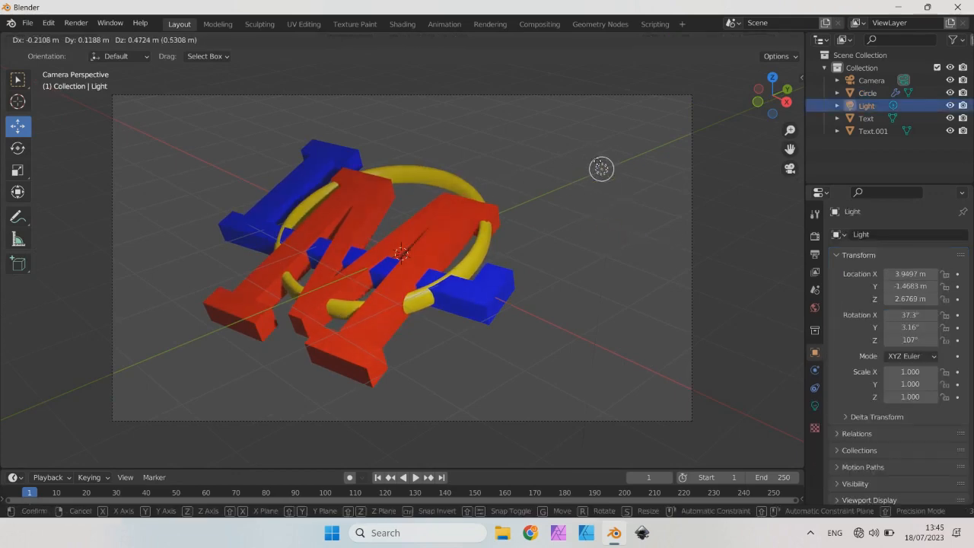
pyautogui.click(602, 169)
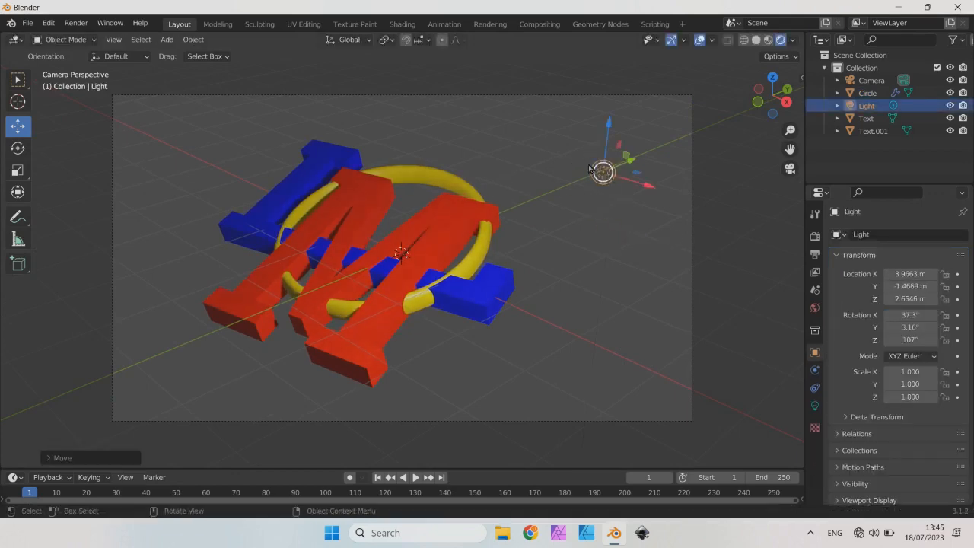
# Shift the L, the M and the ring together toward the center of the camera frame, rotate them slightly, and deselect everything.
pyautogui.click(251, 226)
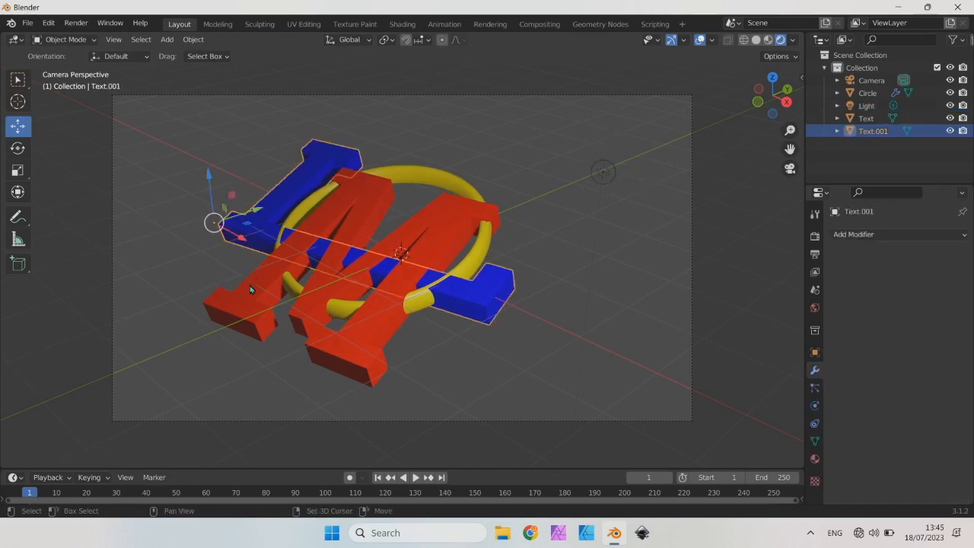
pyautogui.keyDown('shift'); pyautogui.click(333, 278); pyautogui.keyUp('shift')
pyautogui.keyDown('shift'); pyautogui.click(451, 183); pyautogui.keyUp('shift')
pyautogui.moveTo(276, 235)
pyautogui.mouseDown()
pyautogui.moveTo(319, 232)
pyautogui.moveTo(284, 230)
pyautogui.mouseUp()
pyautogui.click(28, 152)
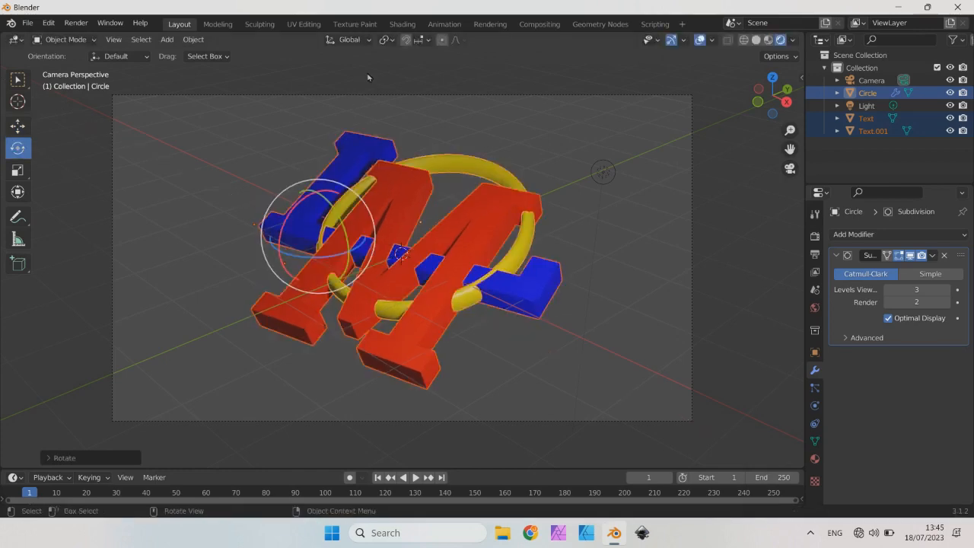
pyautogui.click(405, 71)
# Set the viewport shading to Solid after a Wireframe check, and hide the viewport overlays for a clean view of the monogram.
pyautogui.click(744, 42)
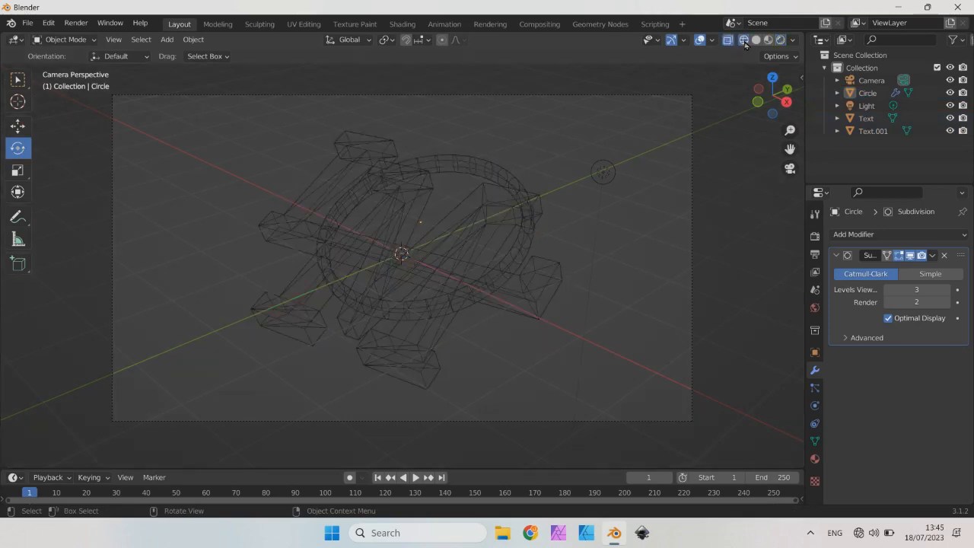
pyautogui.click(756, 40)
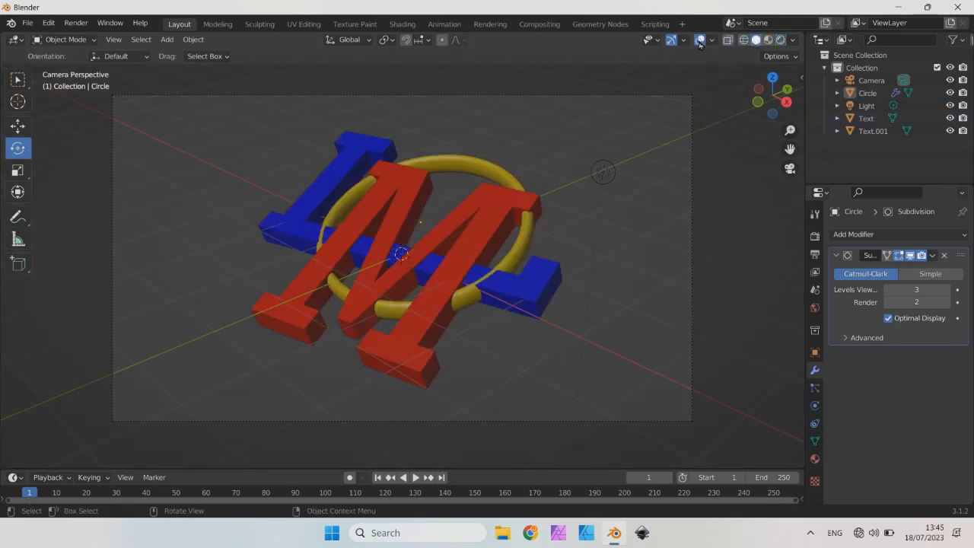
pyautogui.scroll(2, 325, 237)
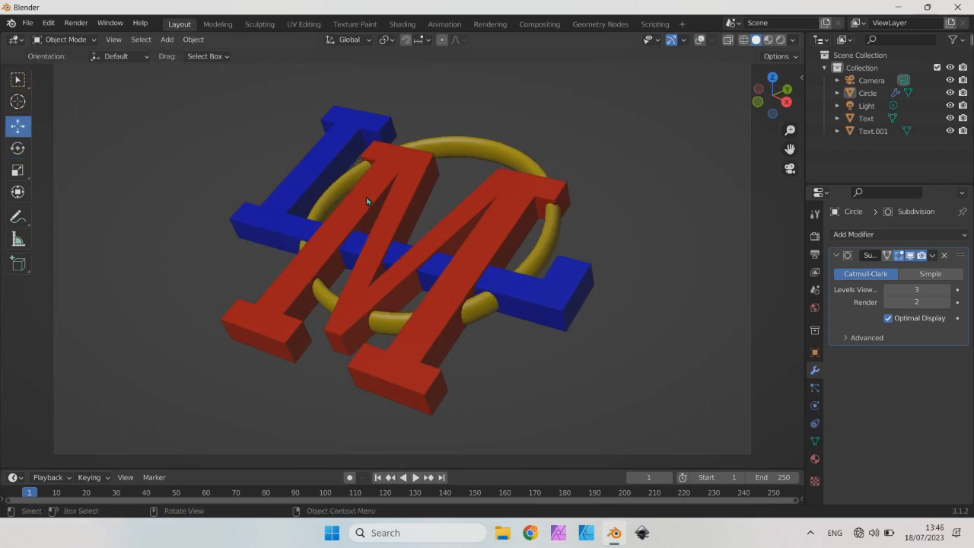
pyautogui.scroll(3, 366, 196)
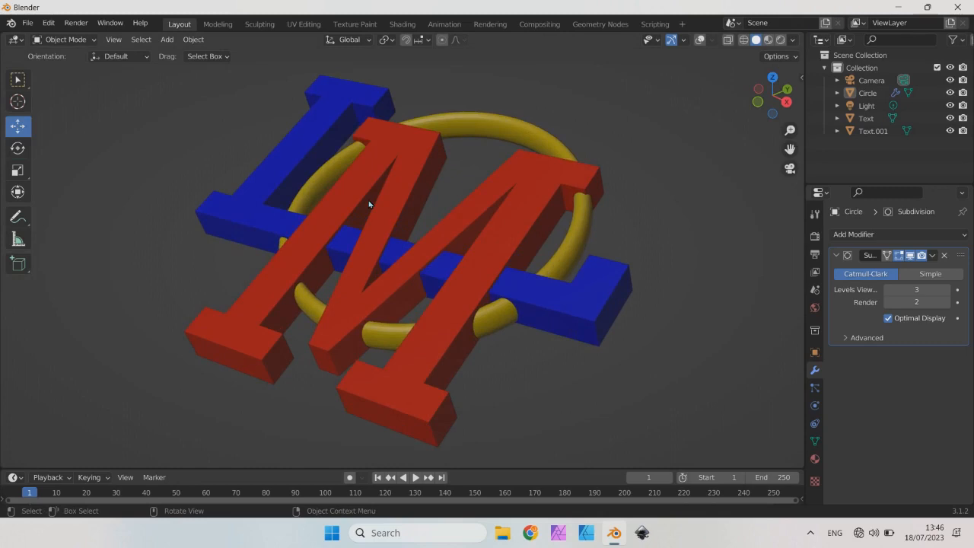
pyautogui.scroll(-2, 369, 204)
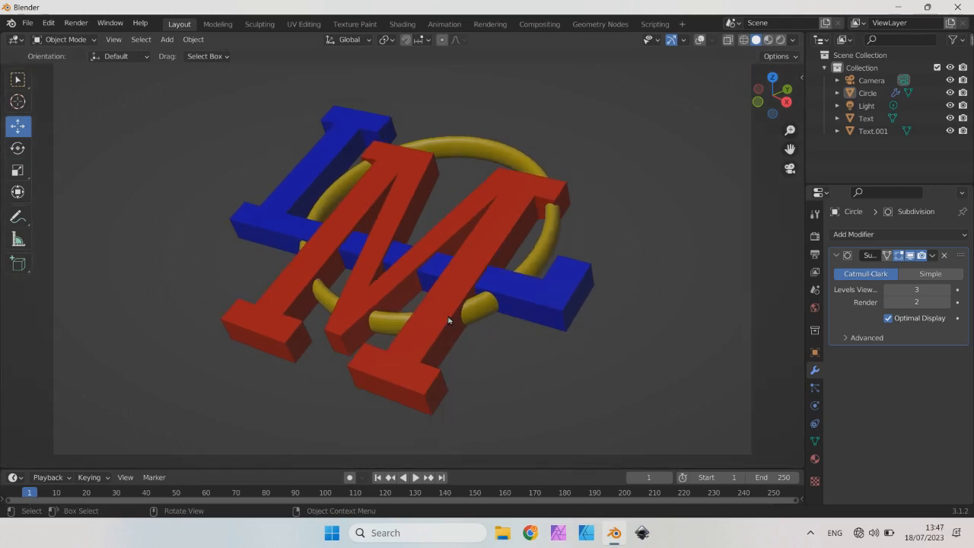